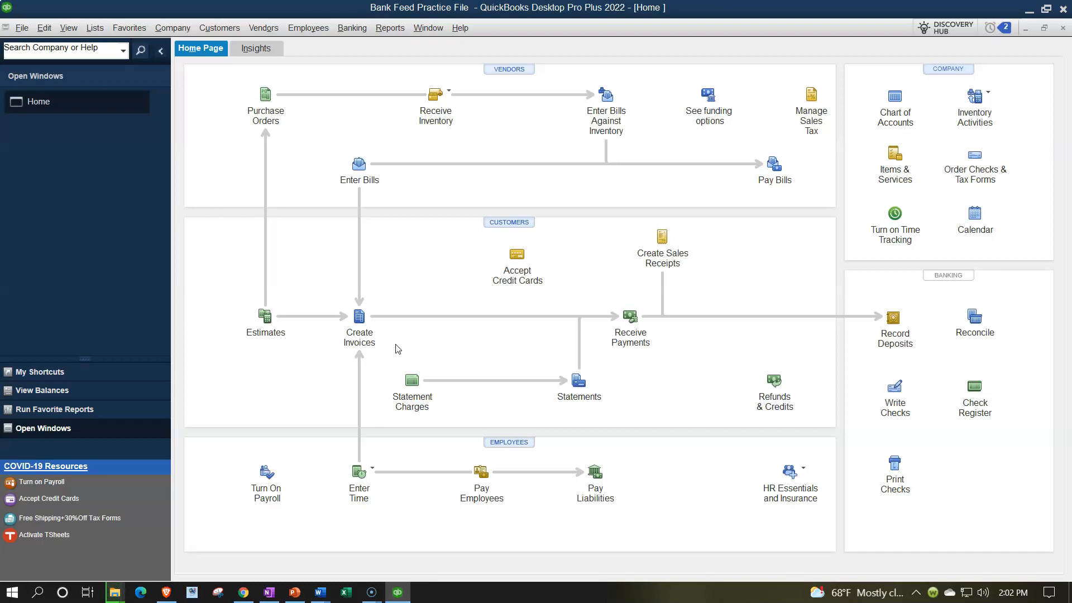
Start a new customer payment with Amazon.com as the customer it is received from
{"action": "left_click", "coordinate": [384, 358]}
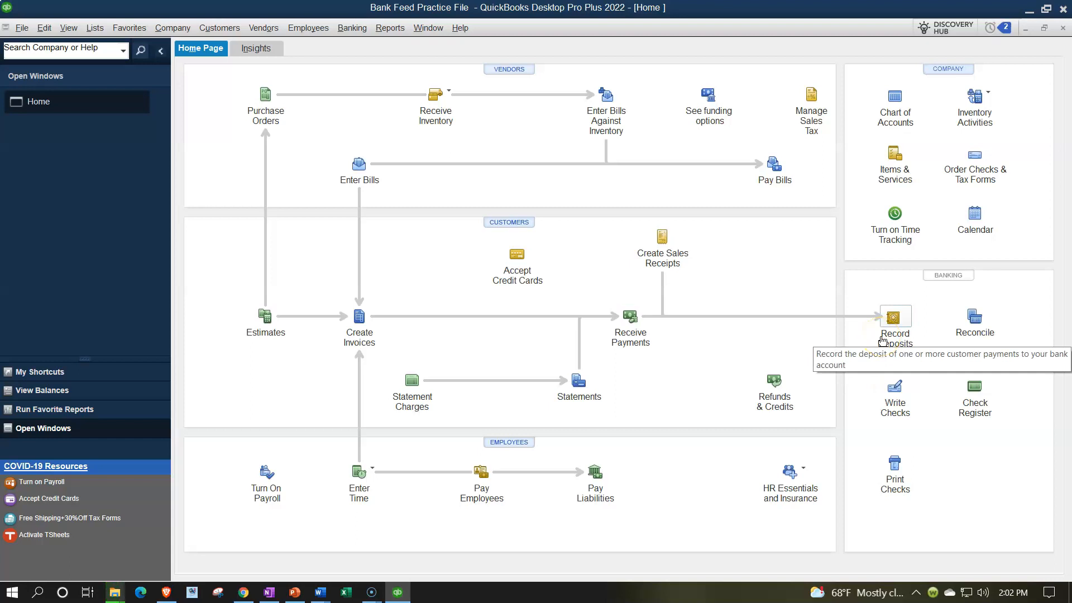
{"action": "left_click", "coordinate": [624, 335]}
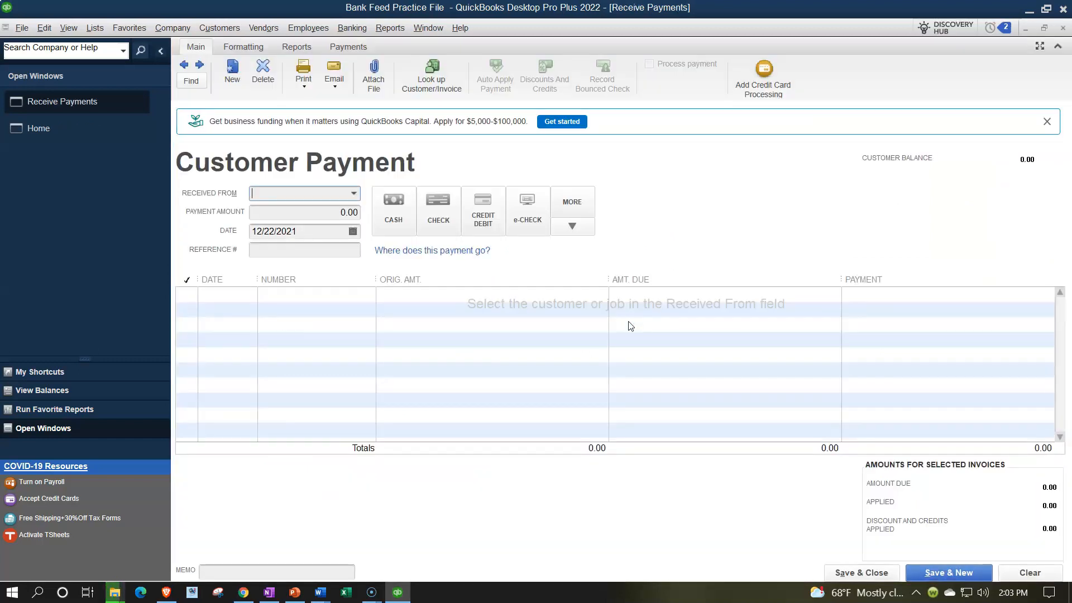
{"action": "left_click", "coordinate": [353, 193]}
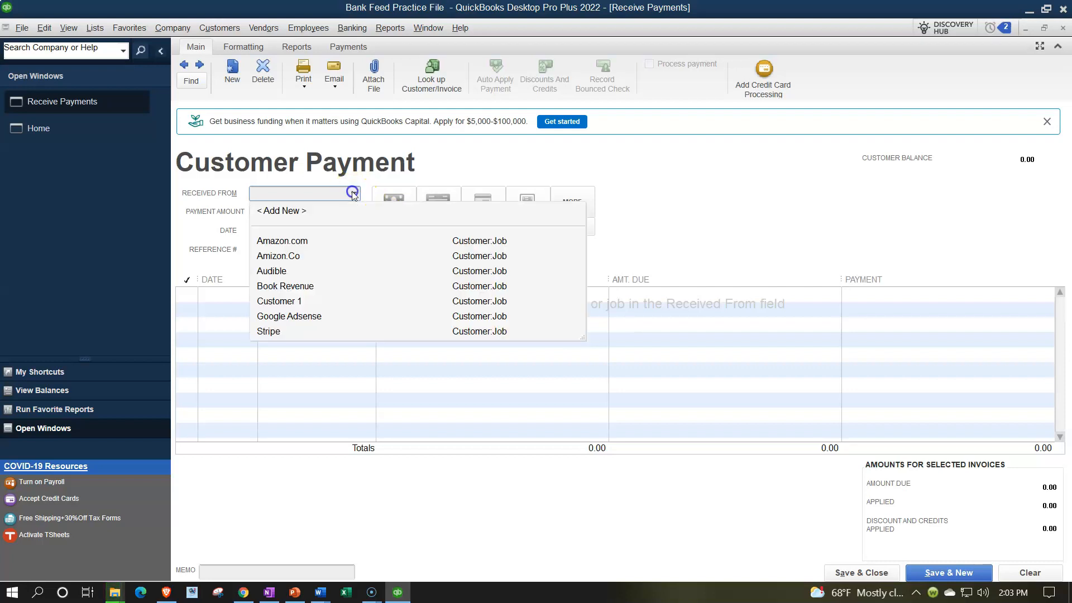
{"action": "left_click", "coordinate": [282, 241]}
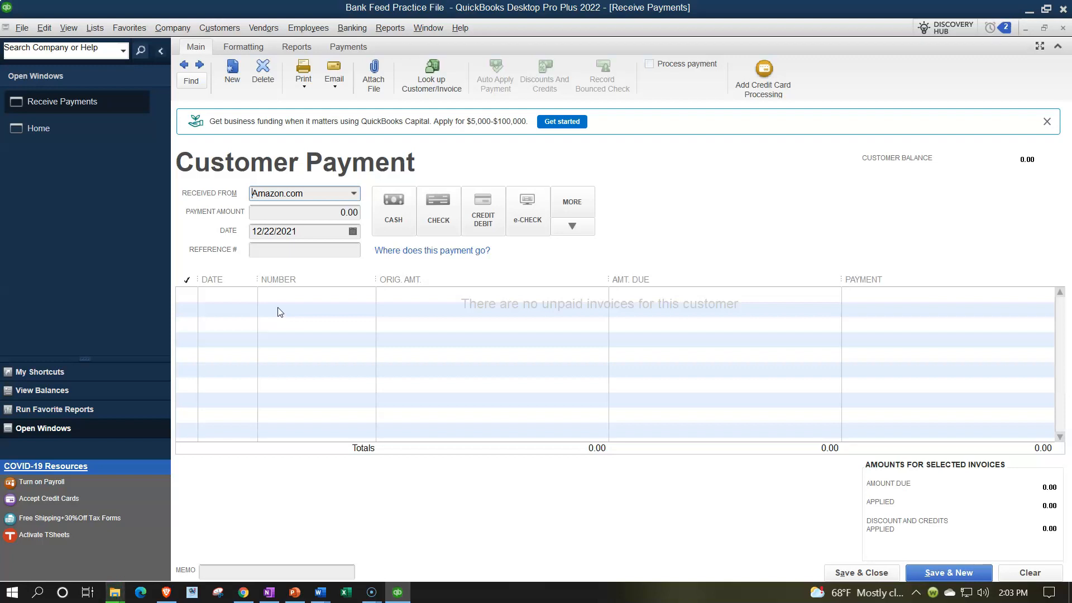
{"action": "left_click", "coordinate": [319, 175]}
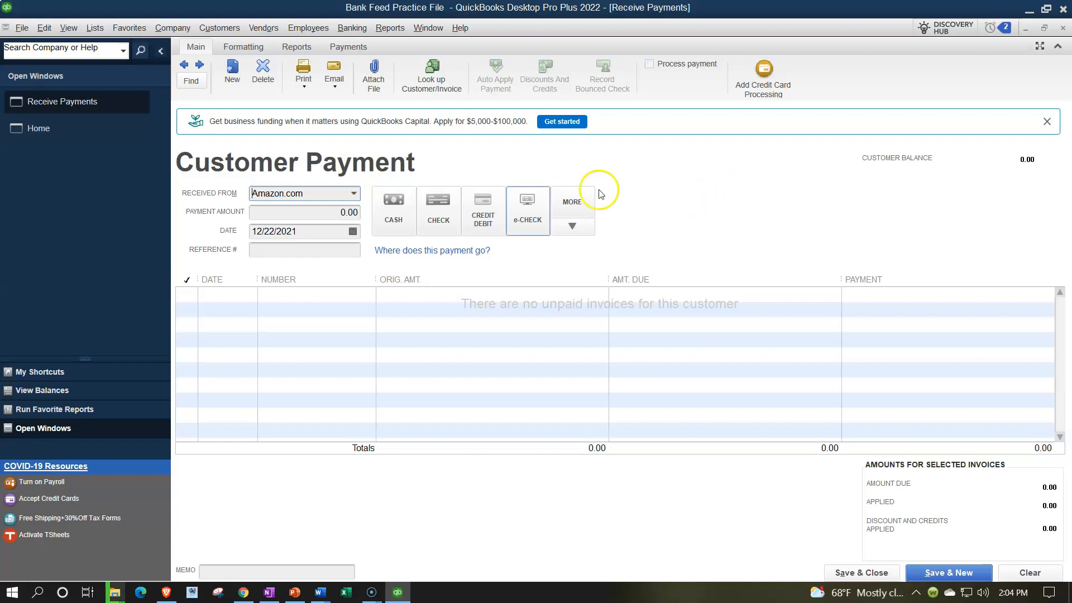
Disable Undeposited Funds as the default deposit account in the company payment preferences and save without recording the open payment
{"action": "left_click", "coordinate": [45, 28]}
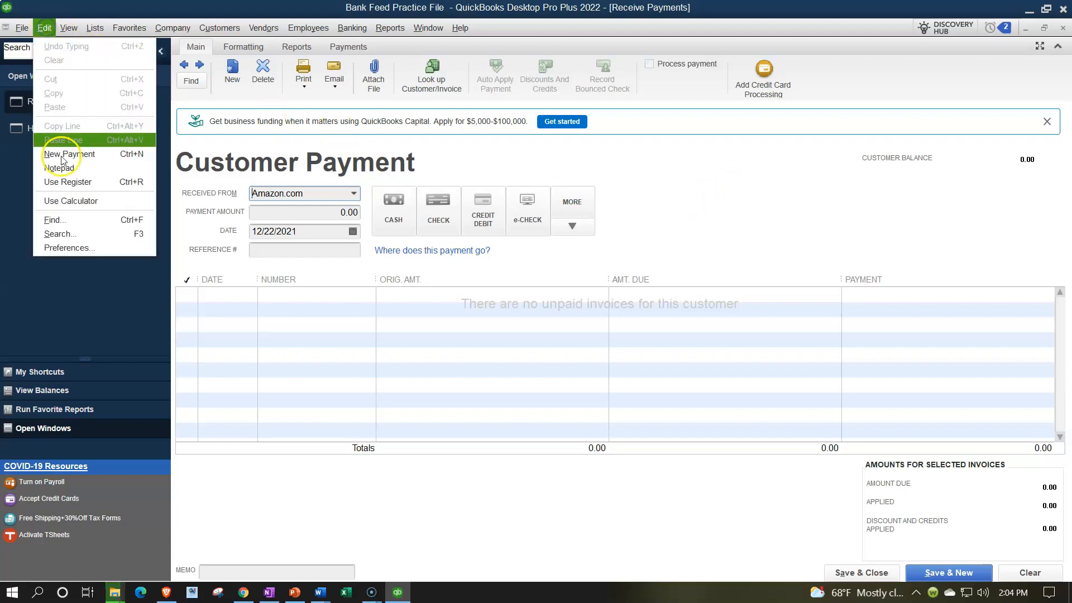
{"action": "left_click", "coordinate": [58, 247]}
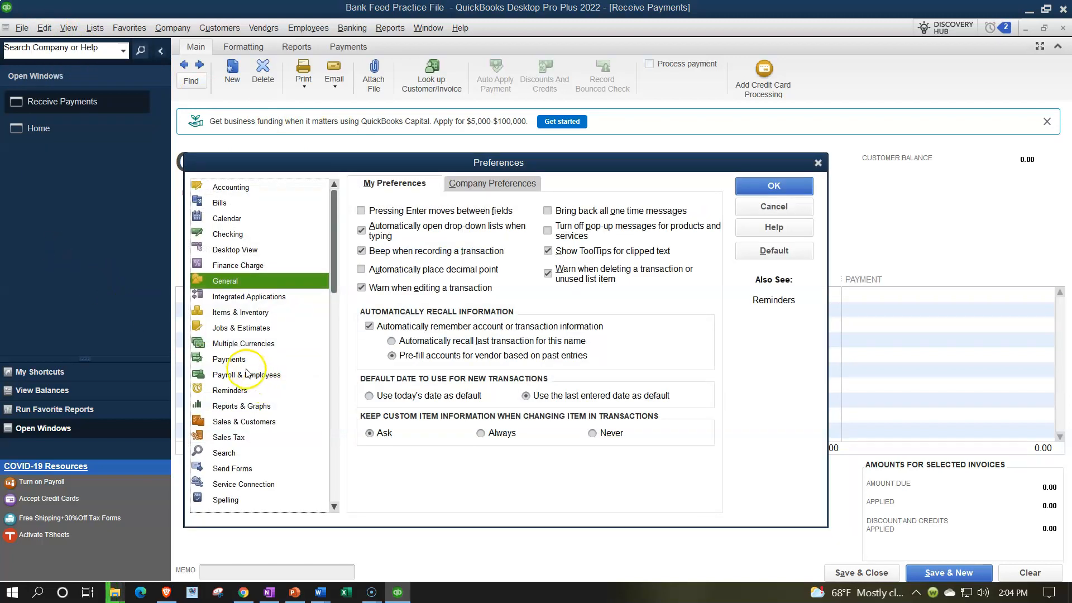
{"action": "left_click", "coordinate": [240, 363]}
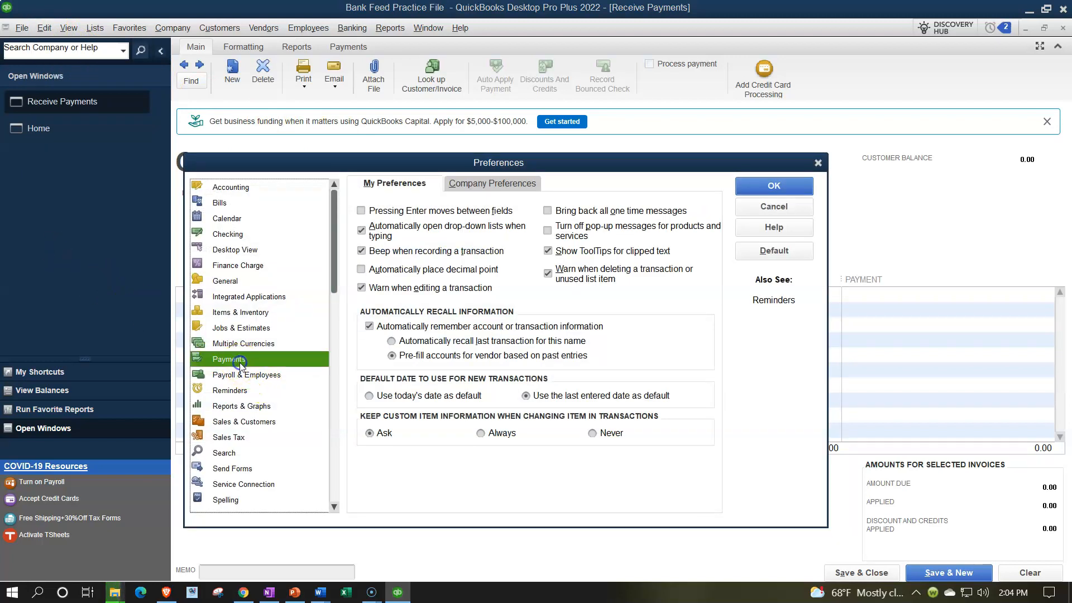
{"action": "left_click", "coordinate": [494, 190]}
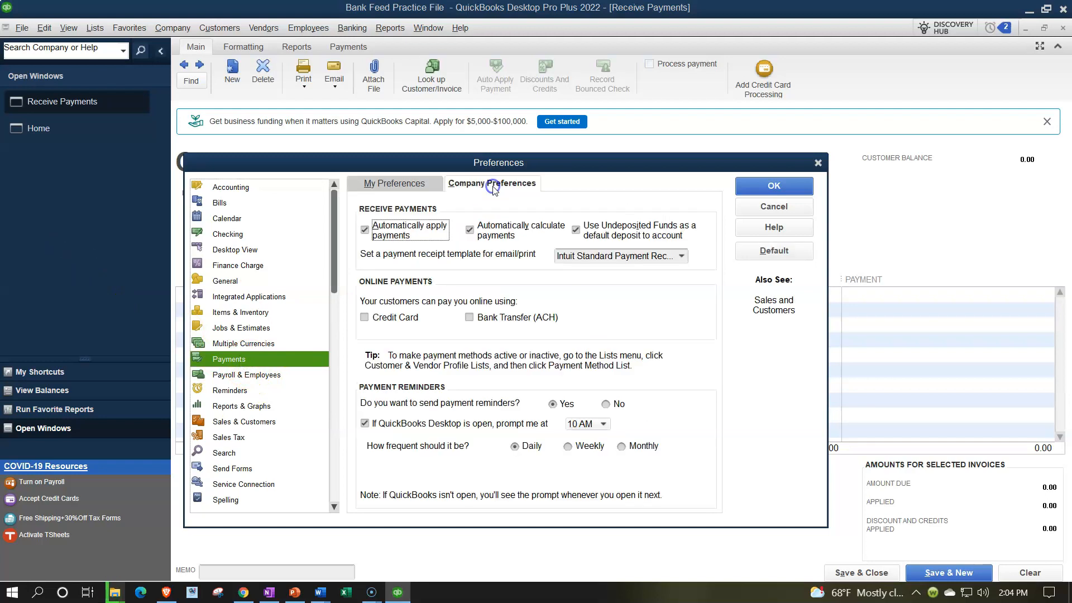
{"action": "left_click", "coordinate": [575, 230]}
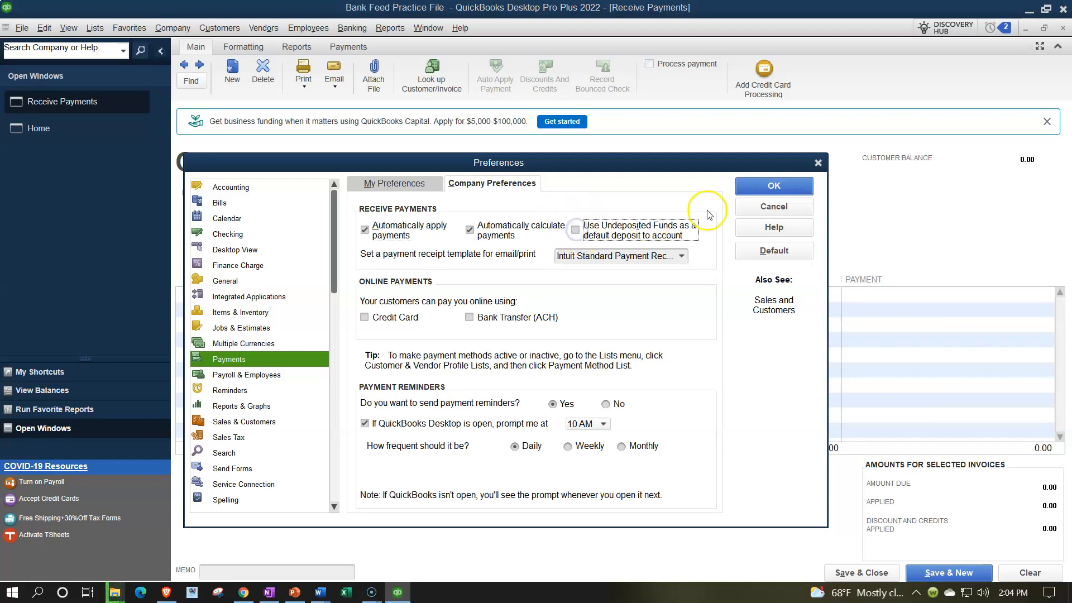
{"action": "left_click", "coordinate": [750, 188]}
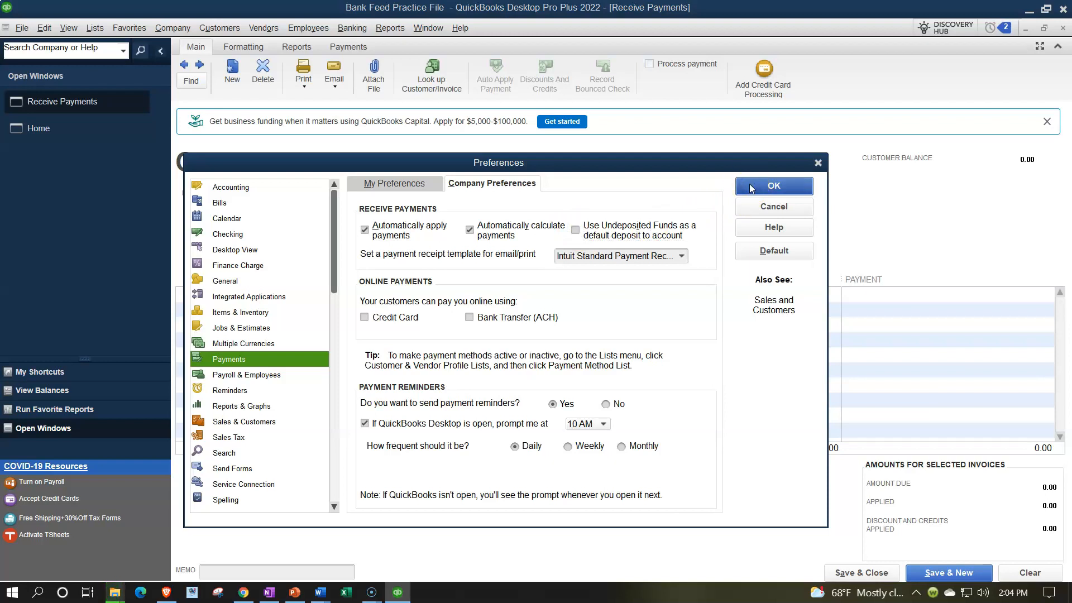
{"action": "left_click", "coordinate": [535, 193]}
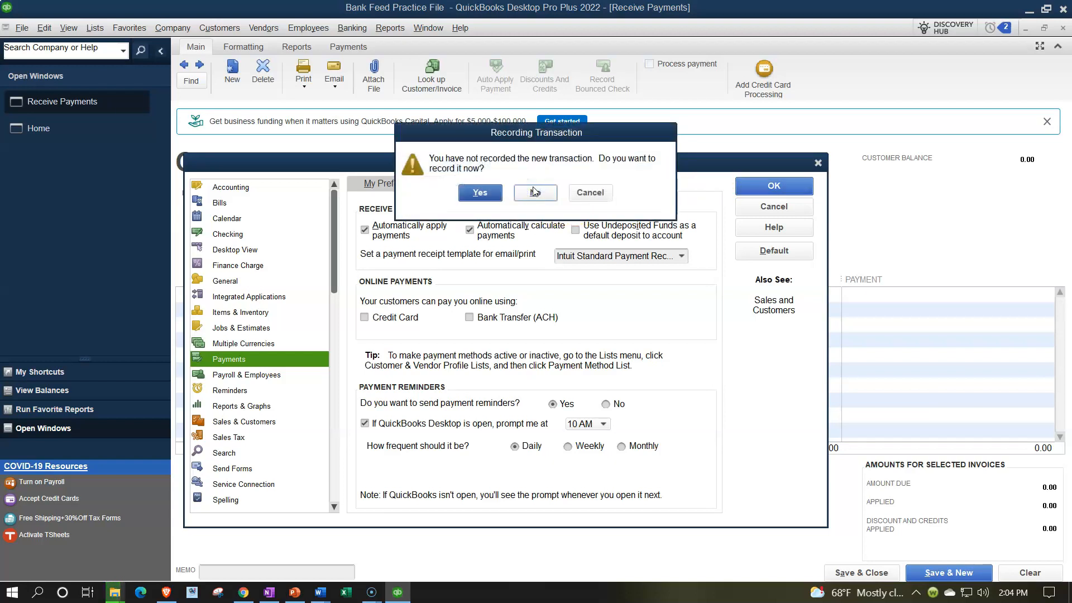
{"action": "left_click", "coordinate": [483, 195]}
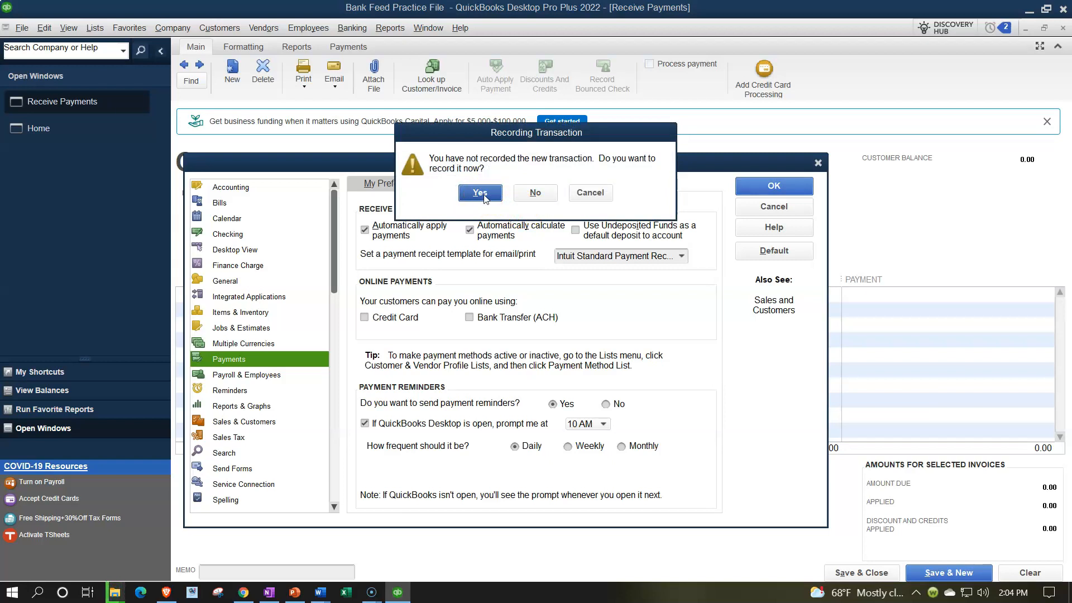
{"action": "left_click", "coordinate": [542, 193]}
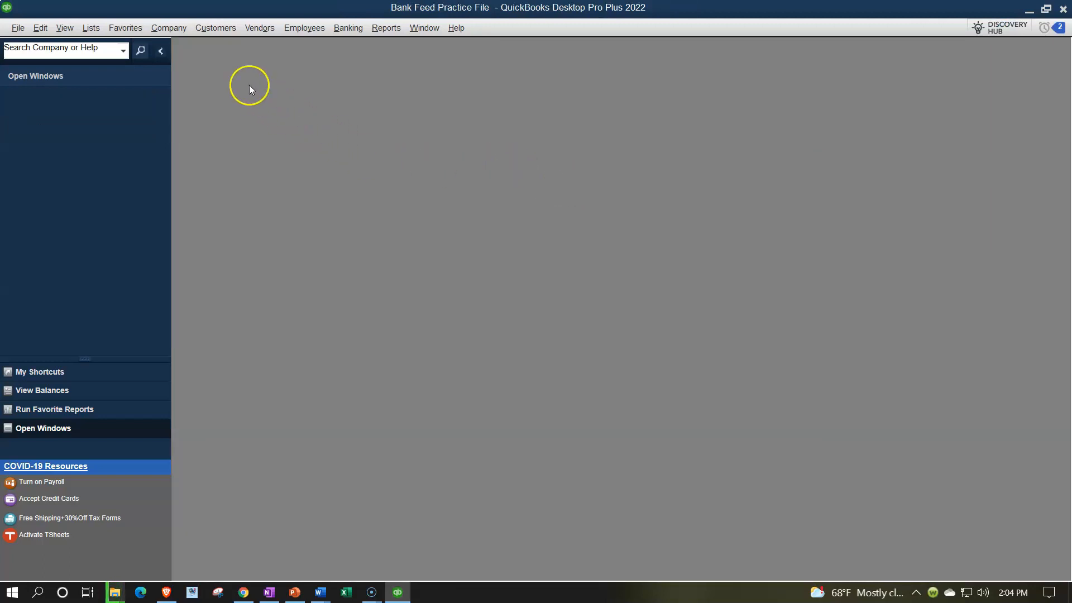
Reopen the home page and maximize its window
{"action": "left_click", "coordinate": [173, 28]}
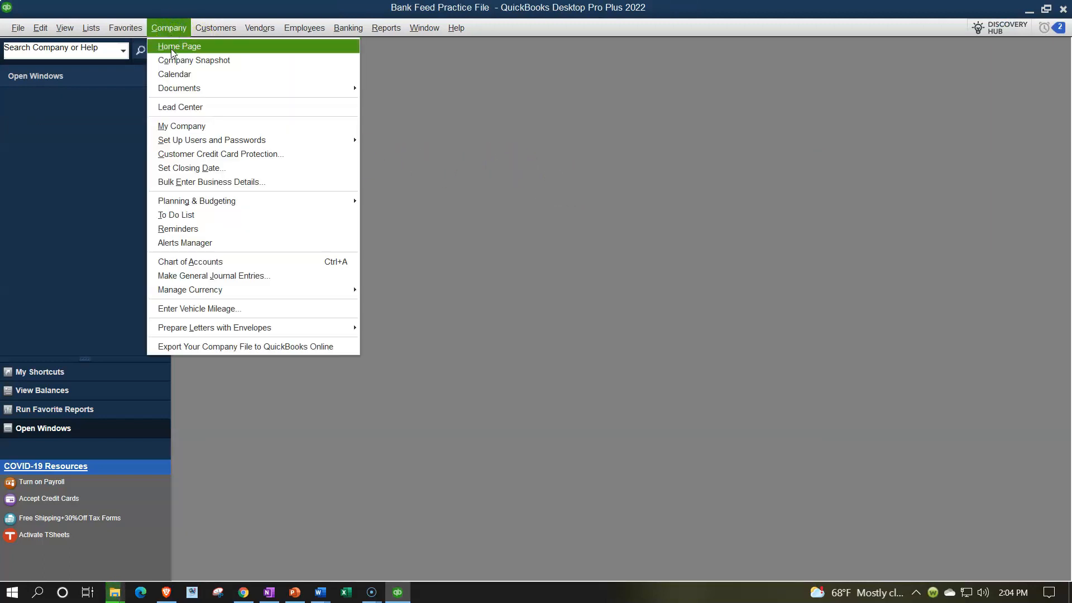
{"action": "left_click", "coordinate": [171, 48]}
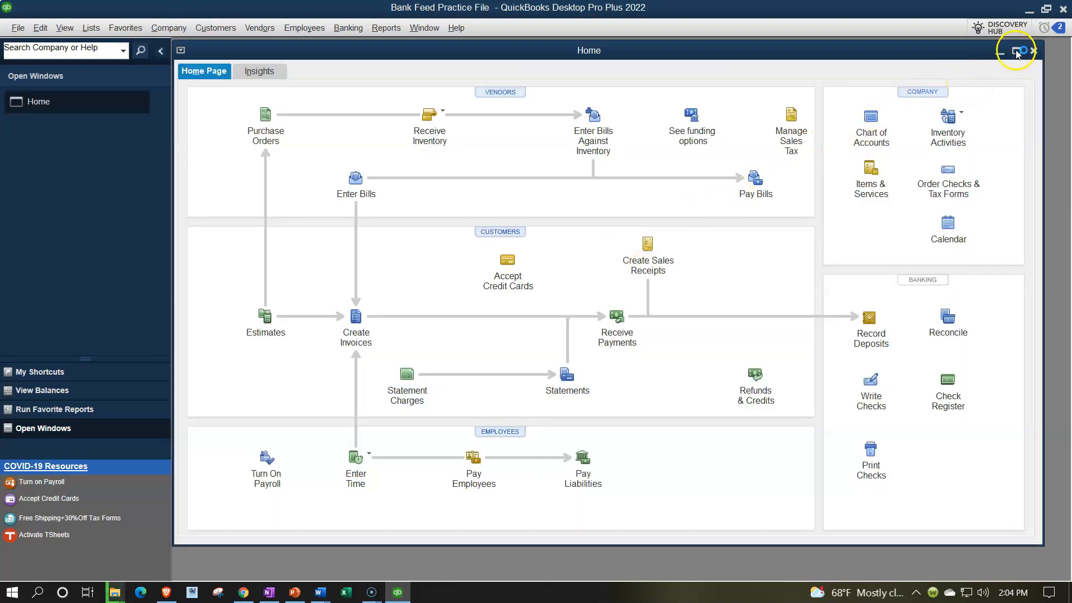
{"action": "left_click", "coordinate": [1015, 52]}
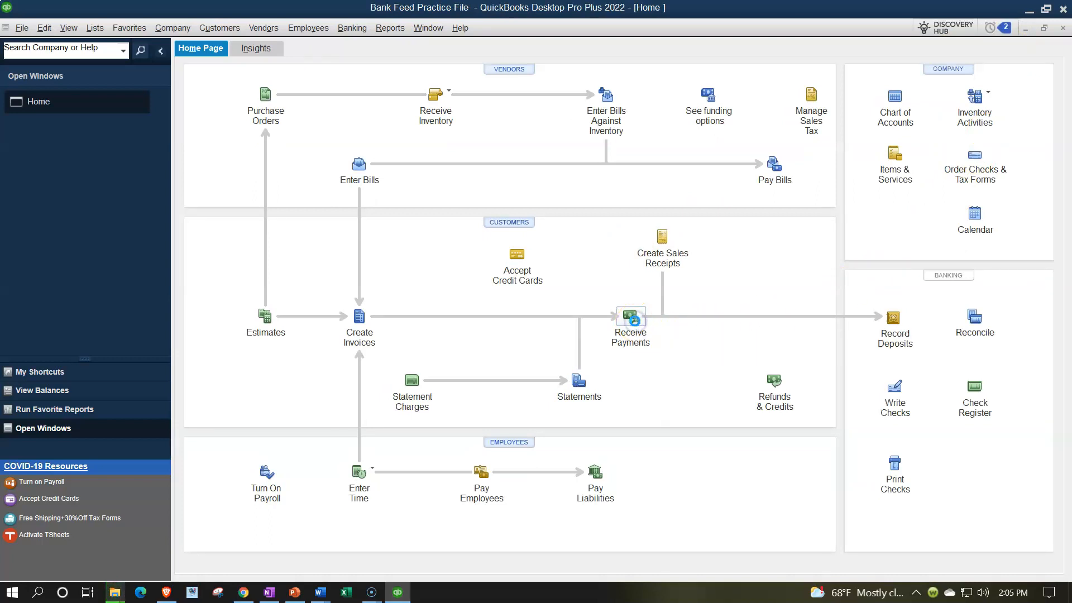
Open a blank customer payment, examine the accounts offered for its Deposit To setting, and close the form
{"action": "left_click", "coordinate": [632, 318]}
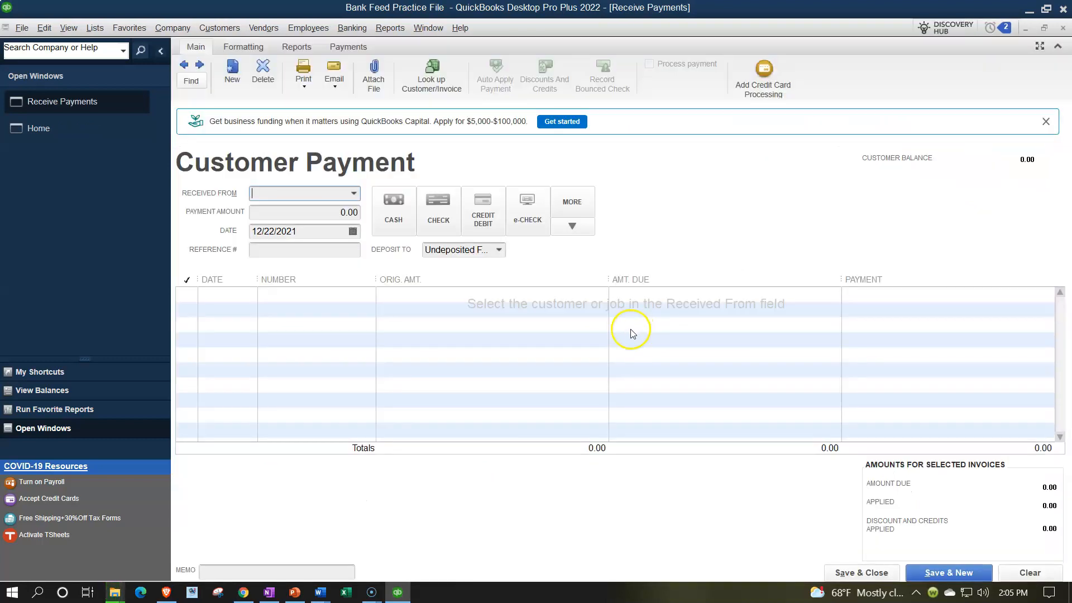
{"action": "left_click", "coordinate": [506, 259]}
{"action": "left_click", "coordinate": [499, 251]}
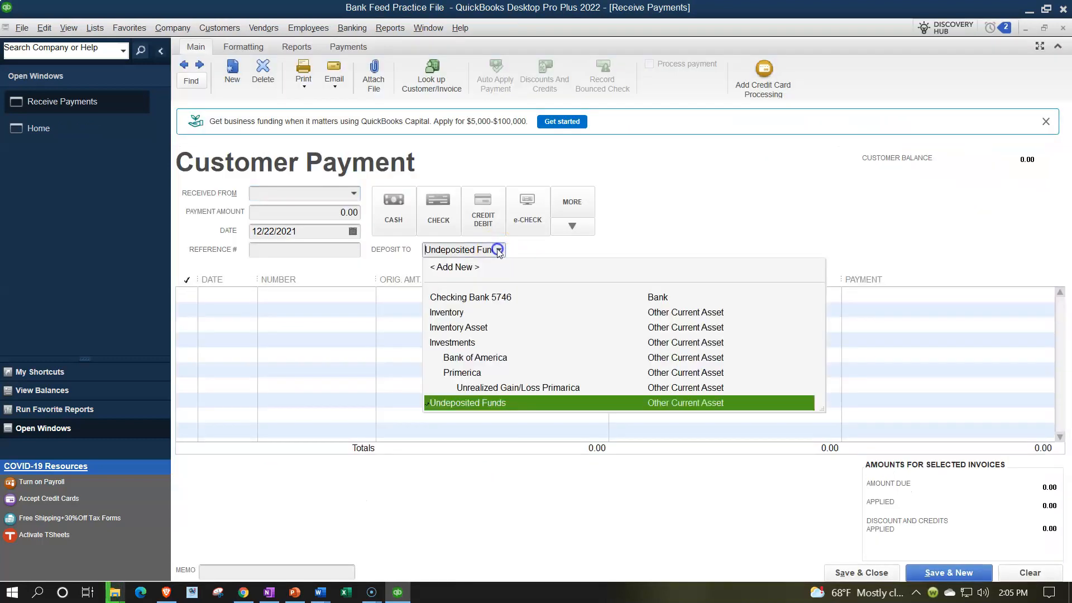
{"action": "left_click", "coordinate": [498, 251]}
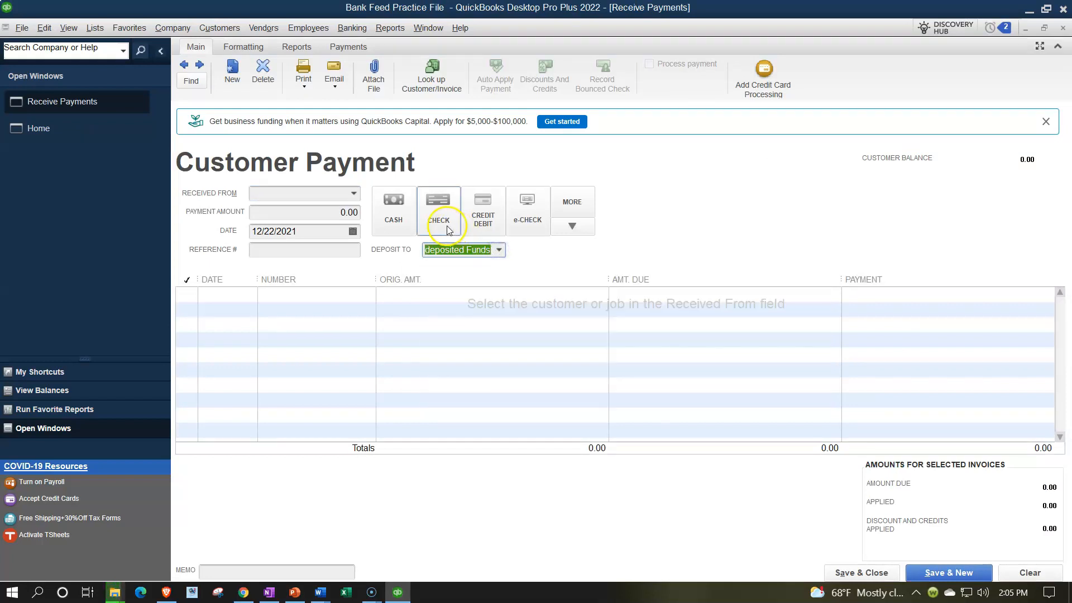
{"action": "left_click", "coordinate": [499, 250]}
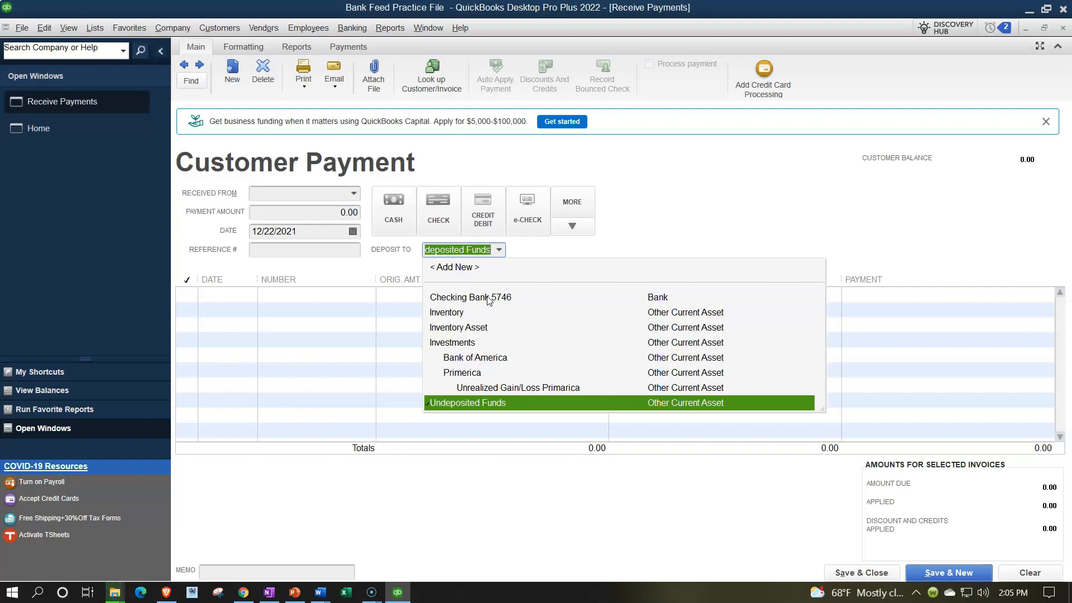
{"action": "left_click", "coordinate": [706, 203]}
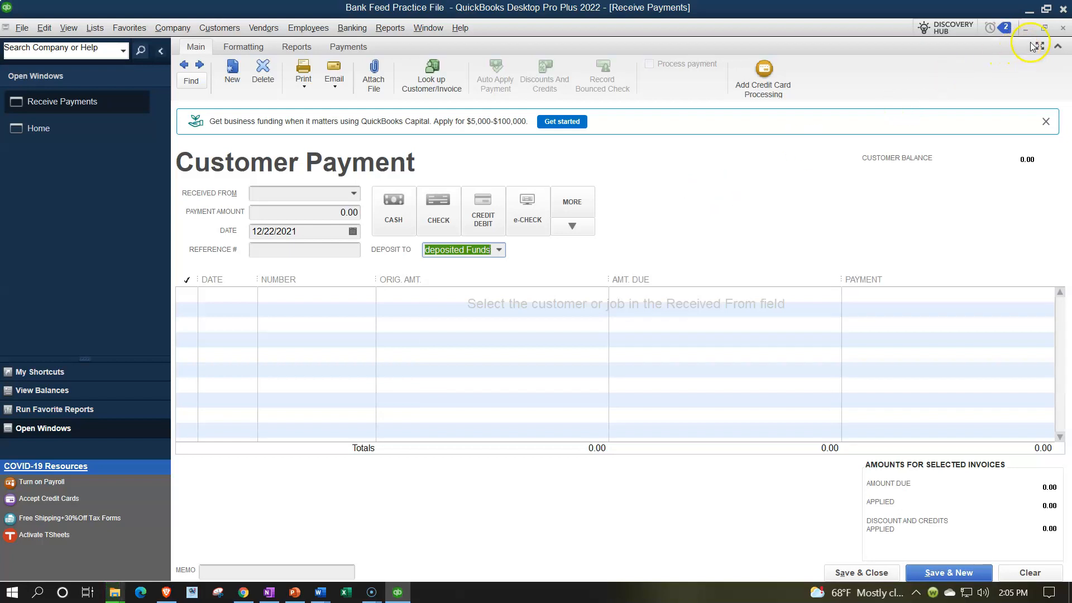
{"action": "left_click", "coordinate": [1065, 28]}
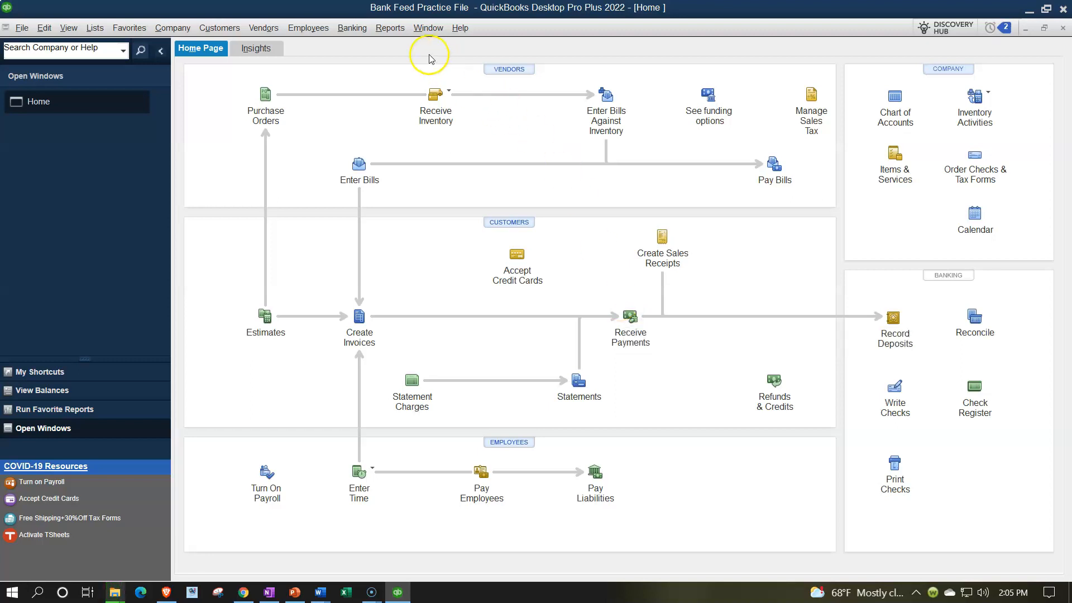
Open the Balance Sheet Standard report and set its date range from 01/01/2021 to 12/31/2021
{"action": "left_click", "coordinate": [390, 29]}
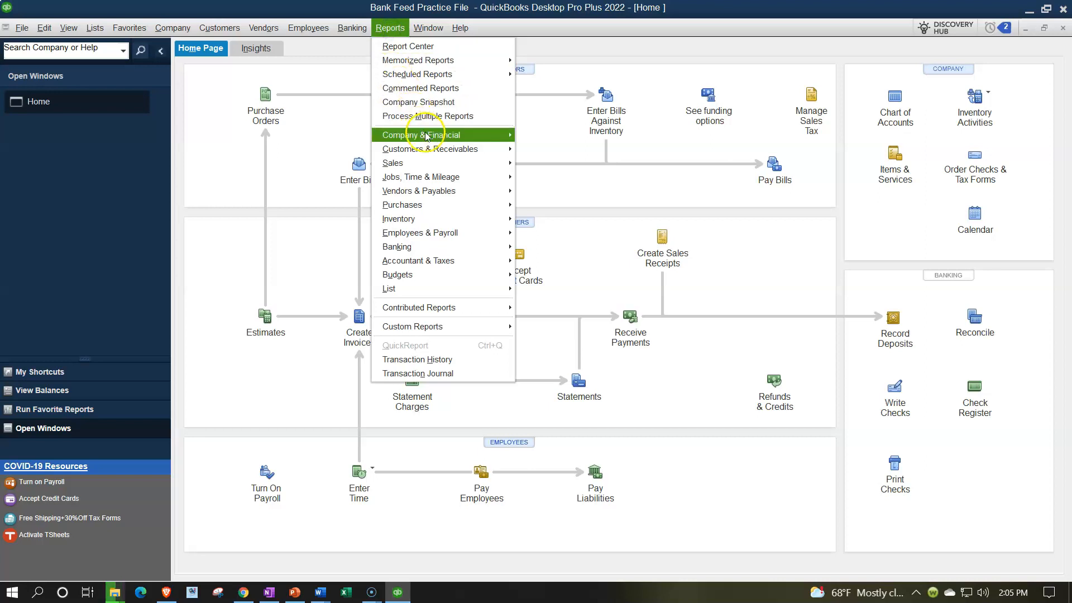
{"action": "mouse_move", "coordinate": [489, 135]}
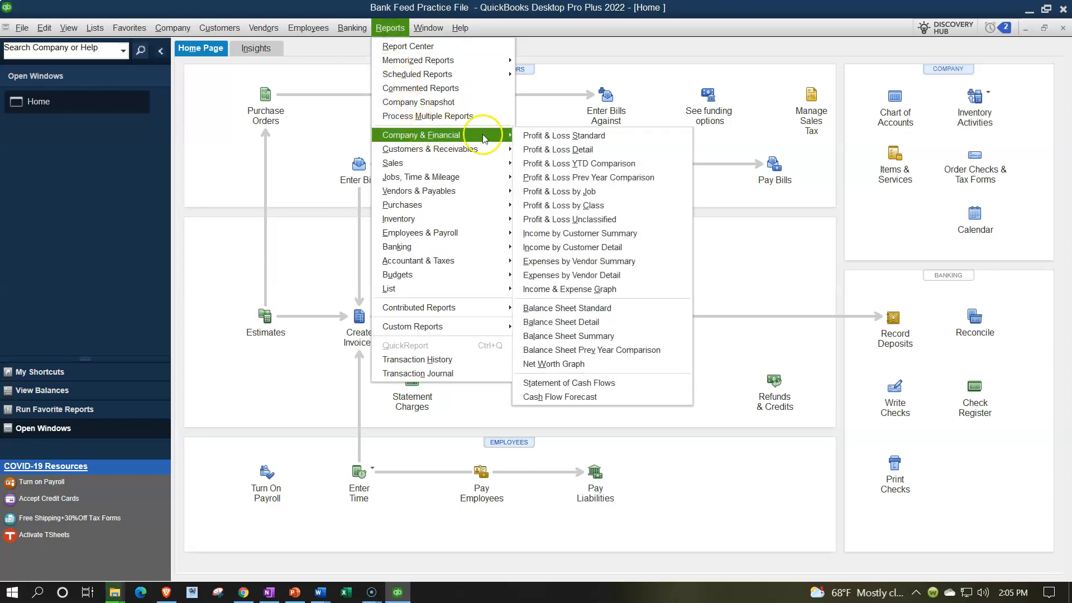
{"action": "left_click", "coordinate": [554, 306]}
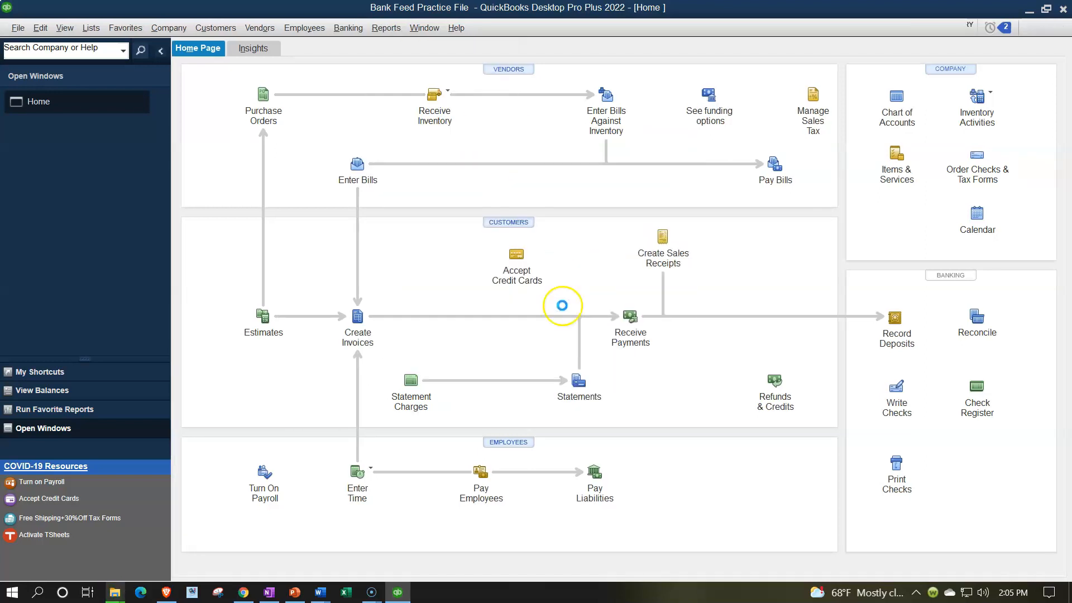
{"action": "left_click", "coordinate": [221, 48]}
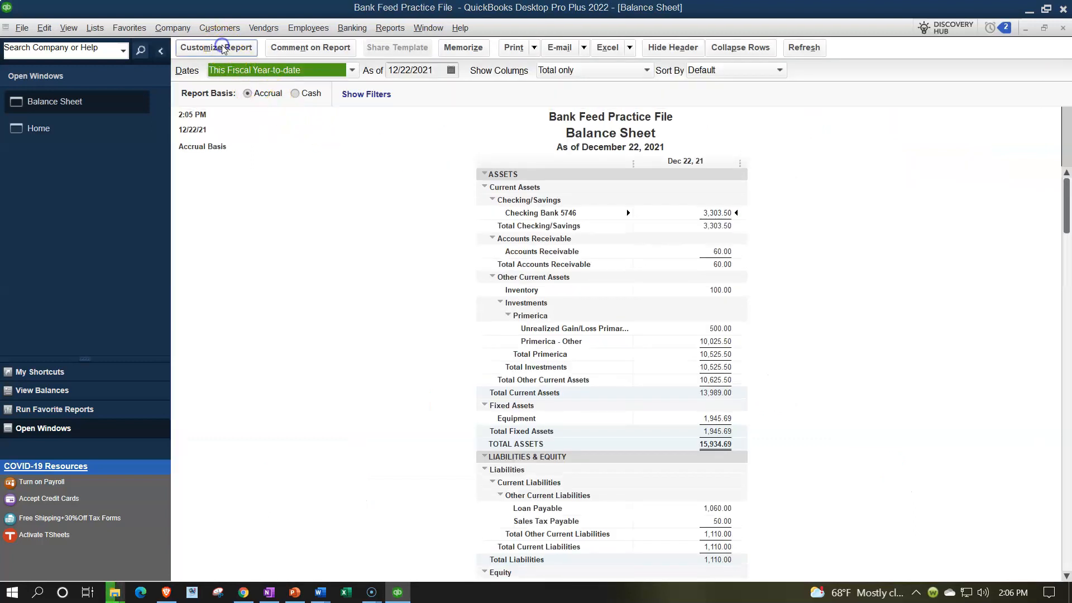
{"action": "type", "text": "0101"}
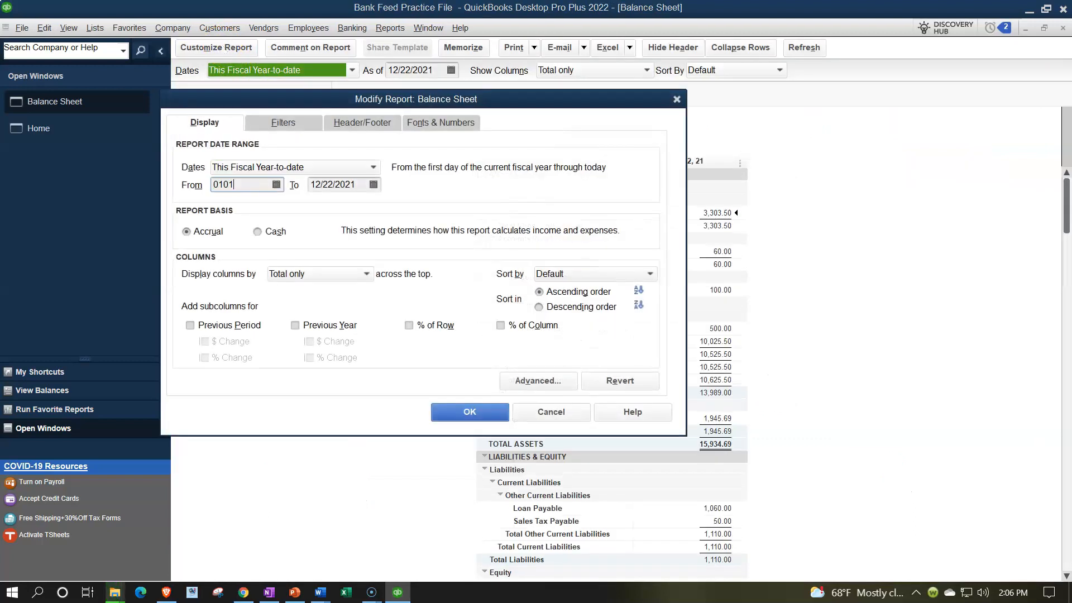
{"action": "key", "text": "Tab"}
{"action": "type", "text": "1231"}
{"action": "key", "text": "Tab"}
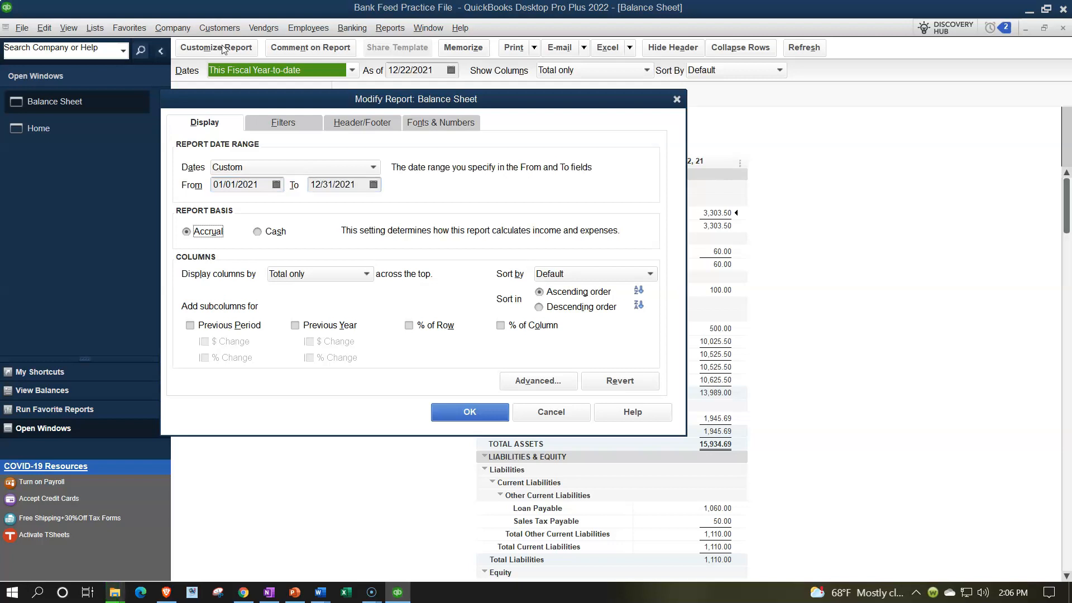
Set the balance sheet's column label font size to 12, extend it to all related fonts, and apply the report modifications
{"action": "left_click", "coordinate": [449, 123]}
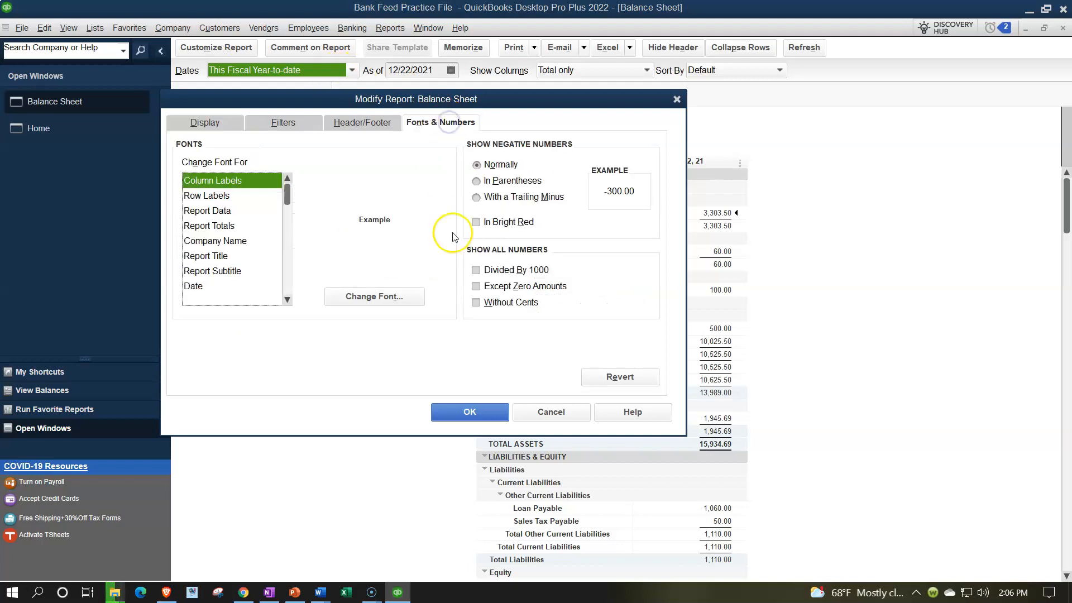
{"action": "left_click", "coordinate": [413, 296]}
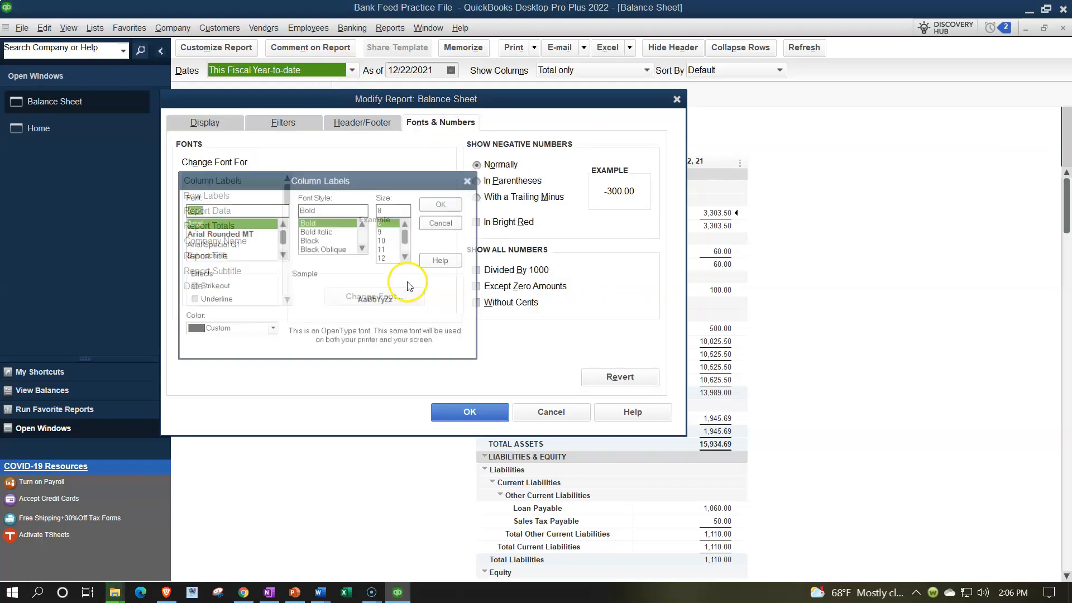
{"action": "left_click", "coordinate": [390, 258]}
{"action": "left_click", "coordinate": [442, 202]}
{"action": "left_click", "coordinate": [498, 186]}
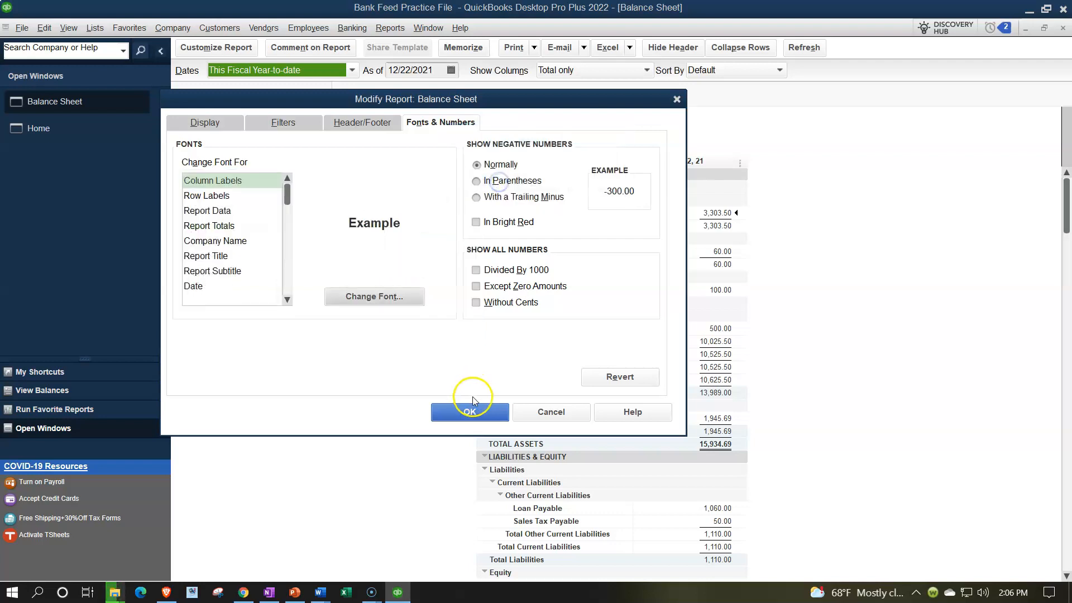
{"action": "left_click", "coordinate": [471, 411]}
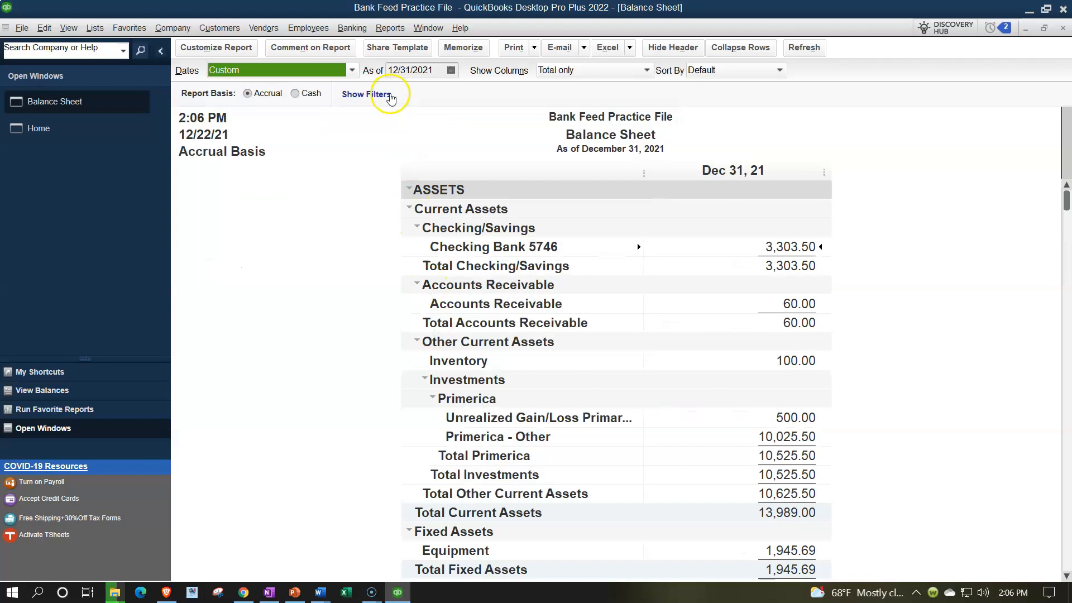
Open the Profit & Loss Standard report
{"action": "left_click", "coordinate": [390, 28]}
{"action": "mouse_move", "coordinate": [431, 140]}
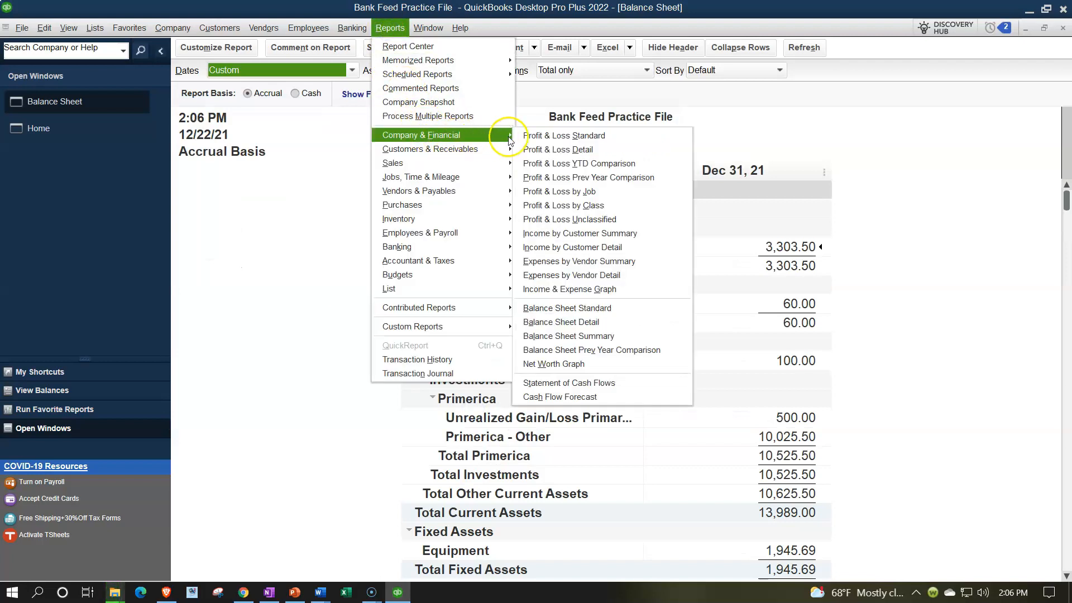
{"action": "left_click", "coordinate": [530, 135]}
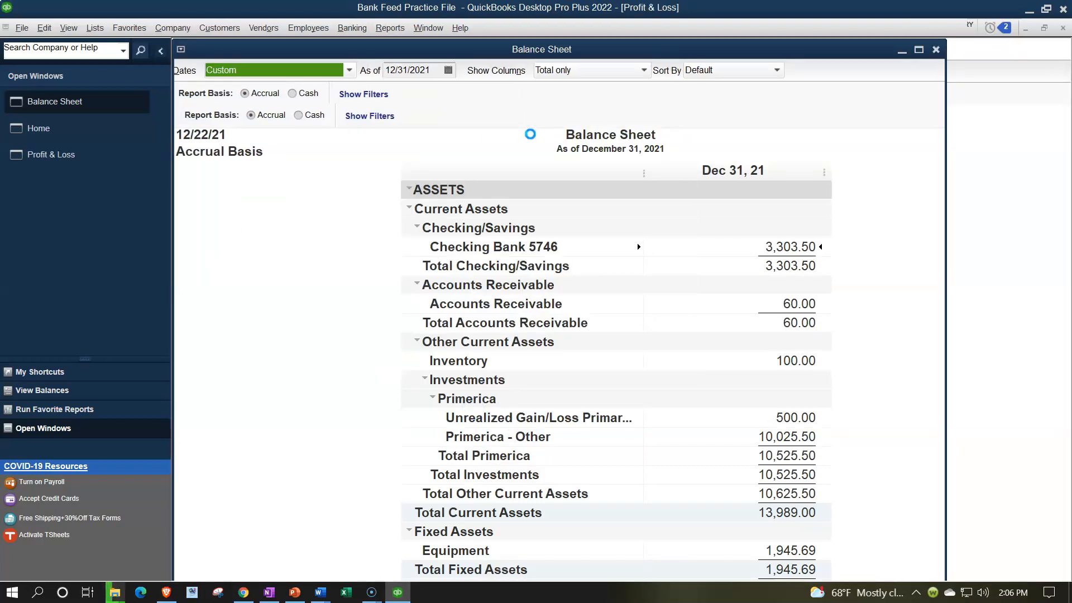
Set the Profit & Loss report's date range from 01/01/2021 to 12/31/2021
{"action": "type", "text": "01/01/2"}
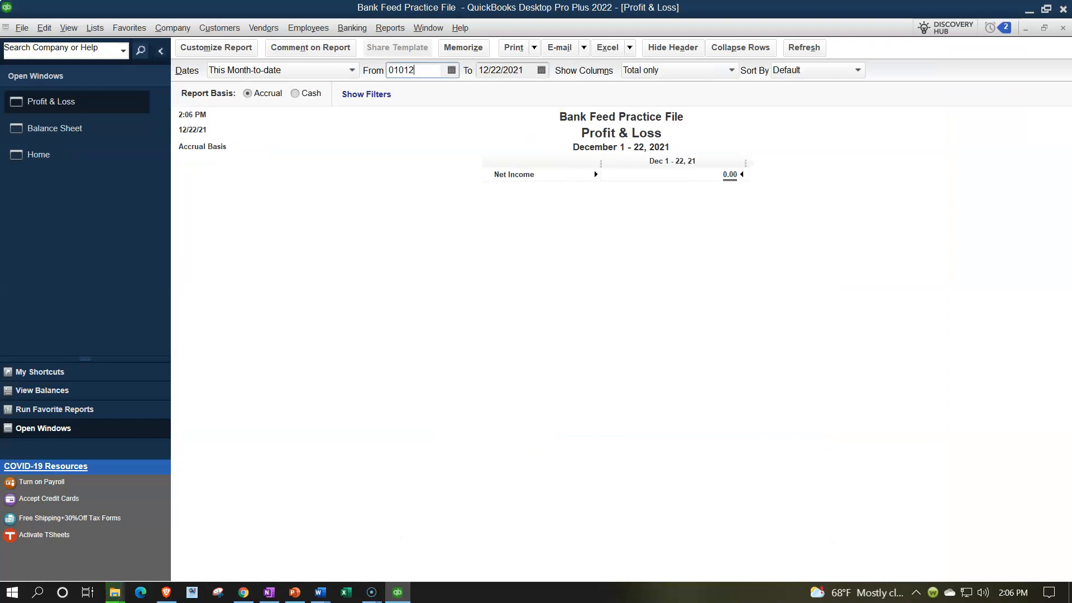
{"action": "type", "text": "021"}
{"action": "key", "text": "Tab"}
{"action": "type", "text": "12/31/2021"}
{"action": "key", "text": "Tab"}
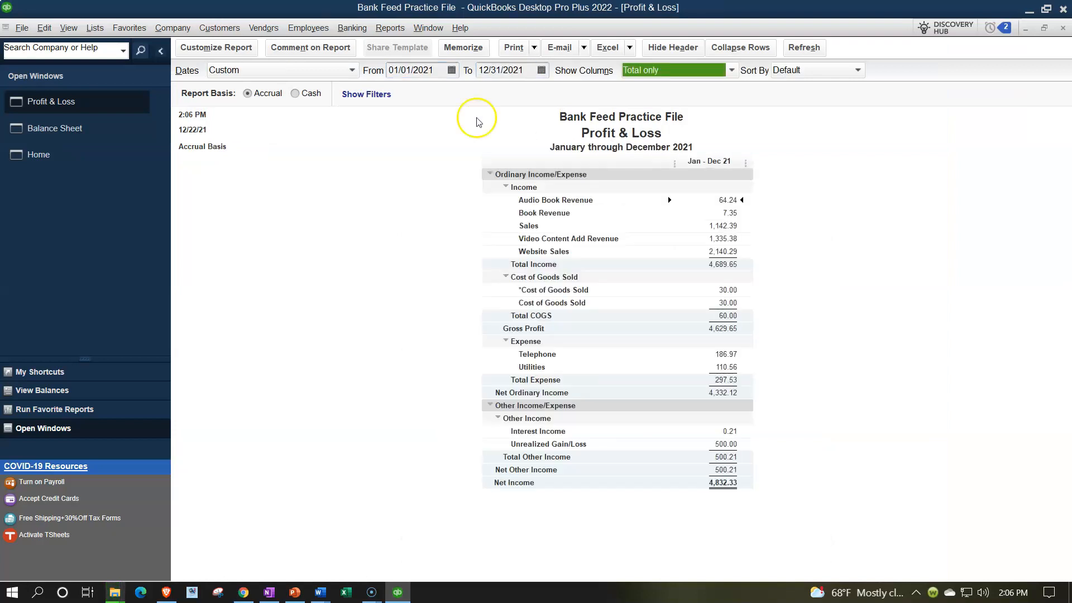
Set the Profit & Loss report's column label font size to 14, extend it to all related fonts, and apply the modifications
{"action": "left_click", "coordinate": [242, 49]}
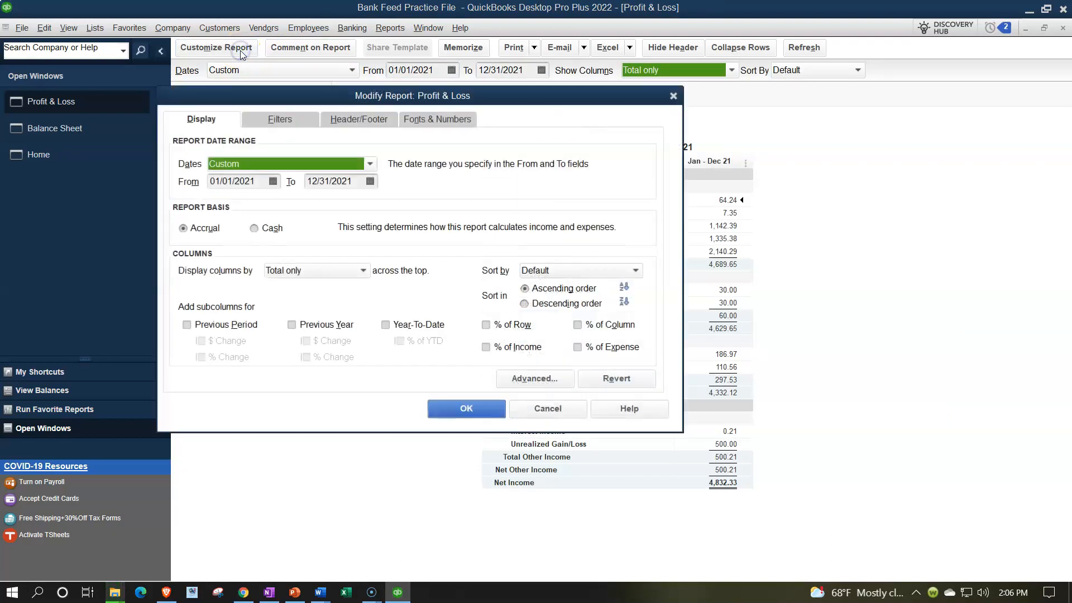
{"action": "left_click", "coordinate": [423, 119]}
{"action": "left_click", "coordinate": [371, 294]}
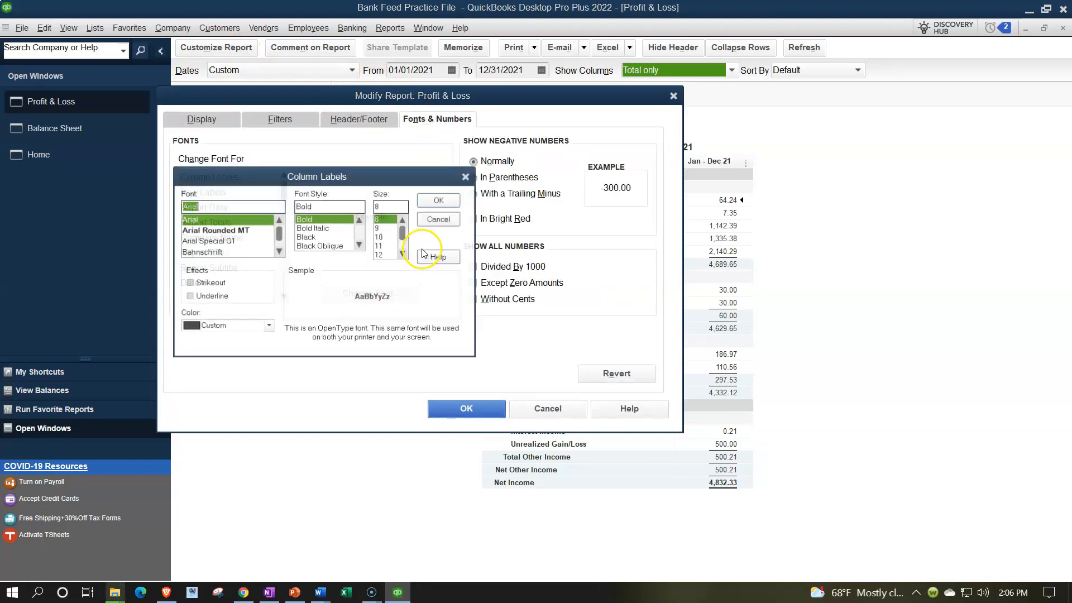
{"action": "left_click", "coordinate": [406, 254]}
{"action": "left_click", "coordinate": [383, 245]}
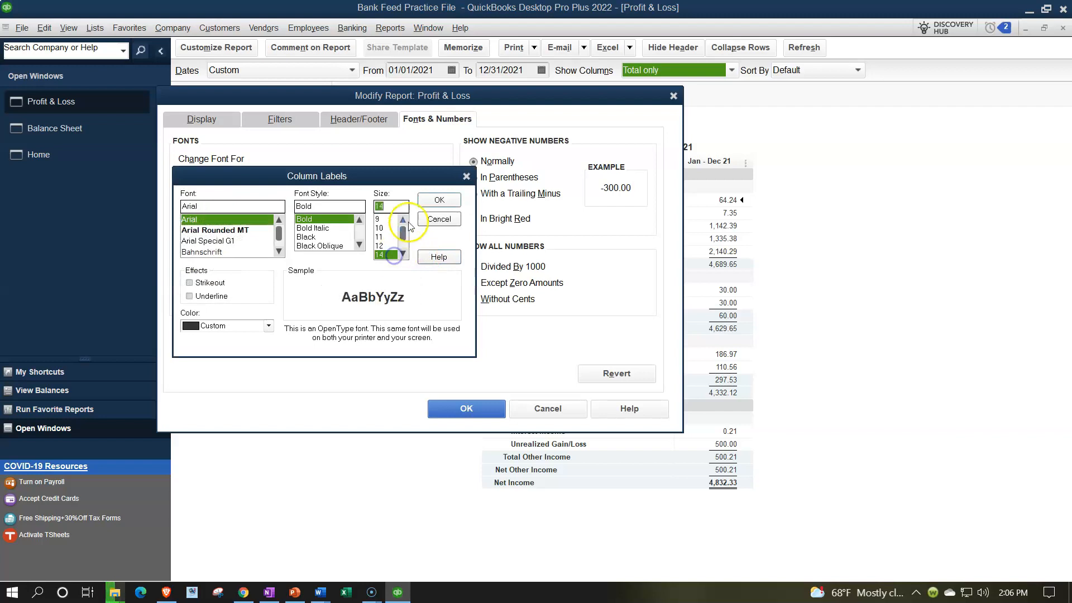
{"action": "left_click", "coordinate": [433, 203]}
{"action": "left_click", "coordinate": [480, 182]}
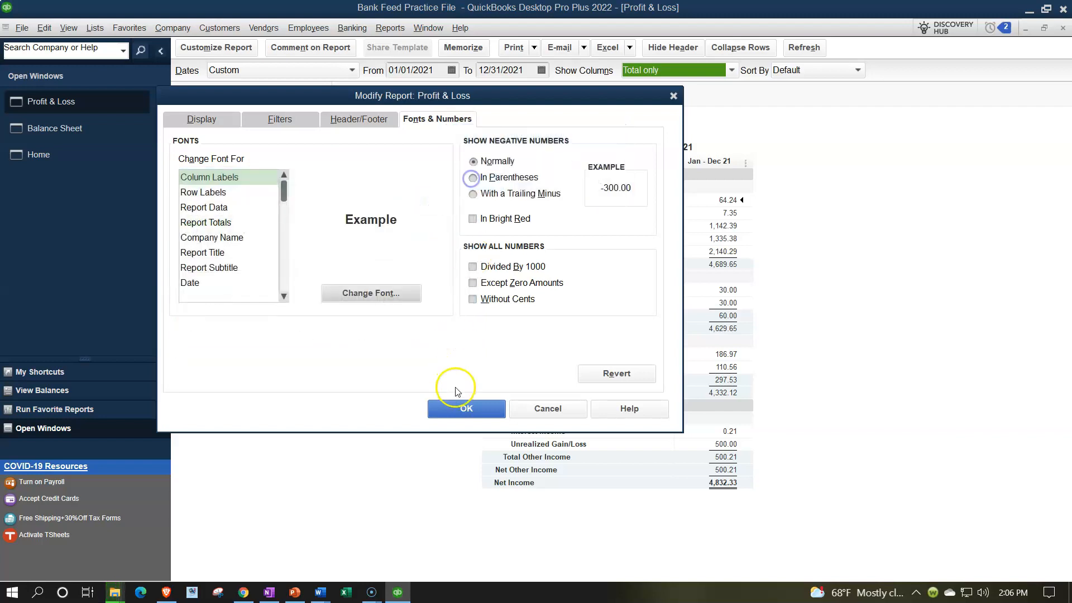
{"action": "left_click", "coordinate": [456, 410]}
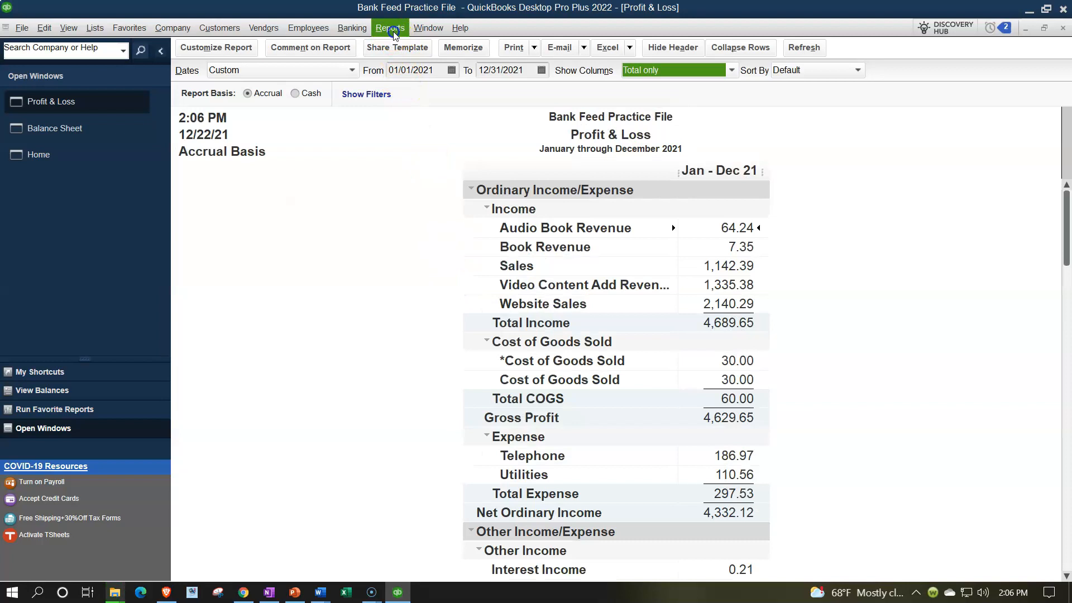
Open the Trial Balance report and set its date range from 01/01/2021 to 12/31/2021
{"action": "left_click", "coordinate": [390, 27]}
{"action": "mouse_move", "coordinate": [469, 261]}
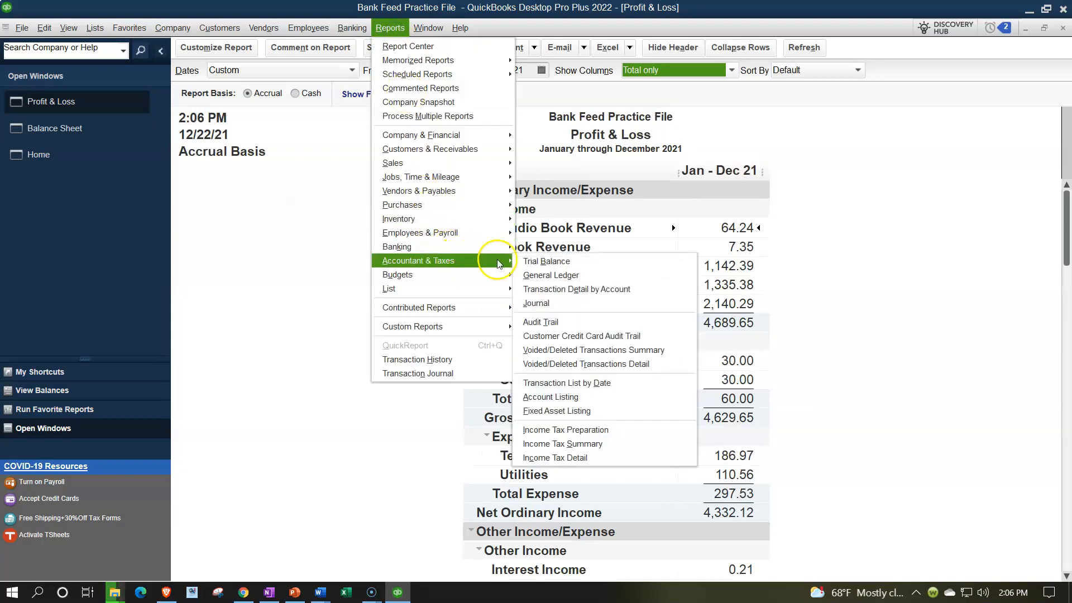
{"action": "left_click", "coordinate": [517, 260]}
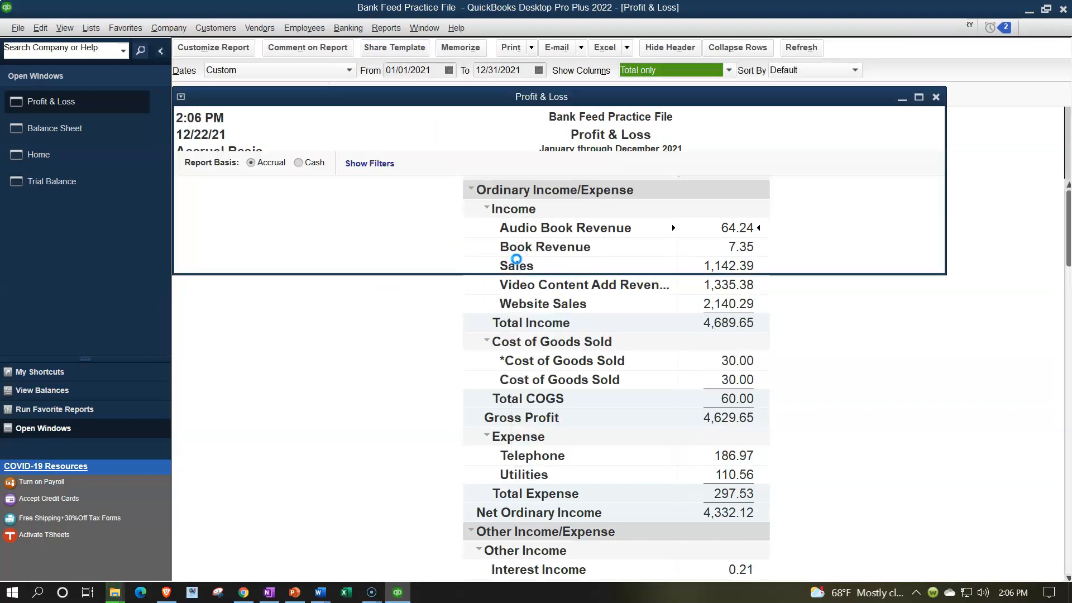
{"action": "type", "text": "010121"}
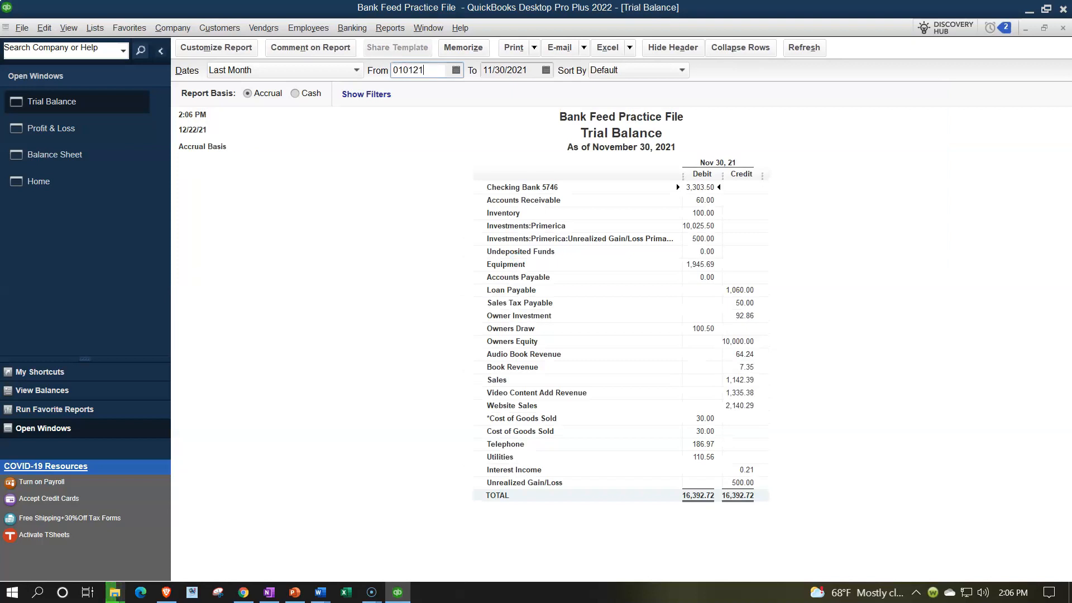
{"action": "key", "text": "Tab"}
{"action": "type", "text": "12/31/2"}
{"action": "key", "text": "Tab"}
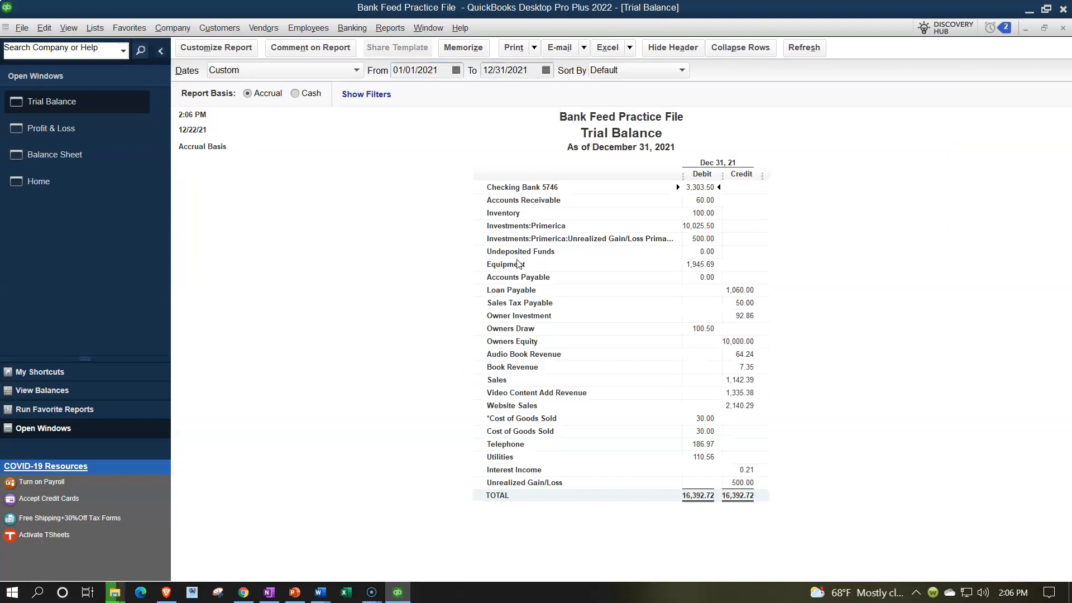
Set the trial balance's column label font size to 14, extend it to all related fonts, and apply the modifications
{"action": "left_click", "coordinate": [230, 49]}
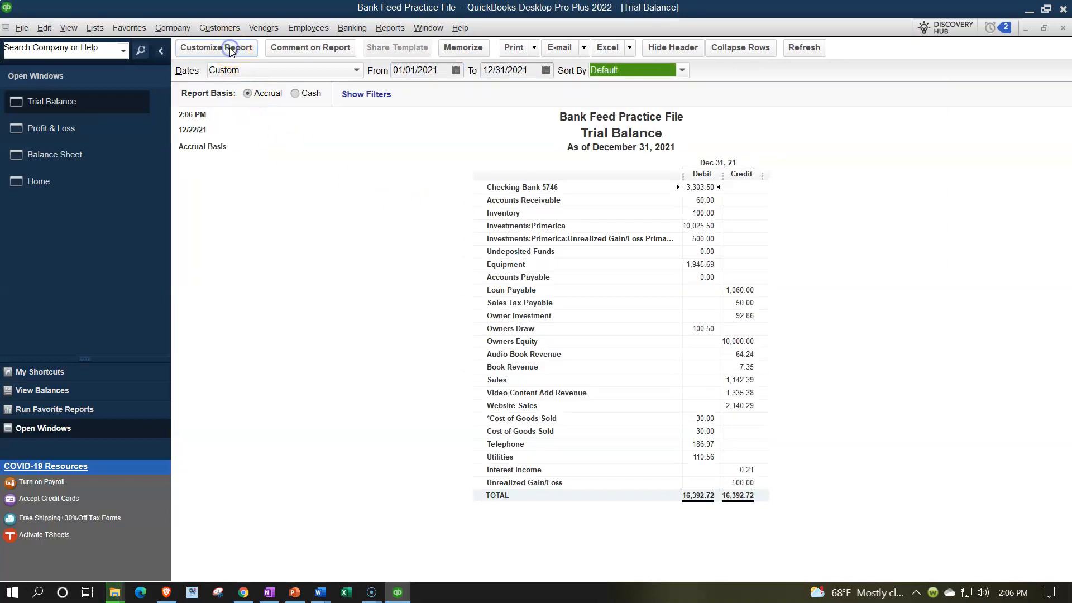
{"action": "left_click", "coordinate": [428, 118]}
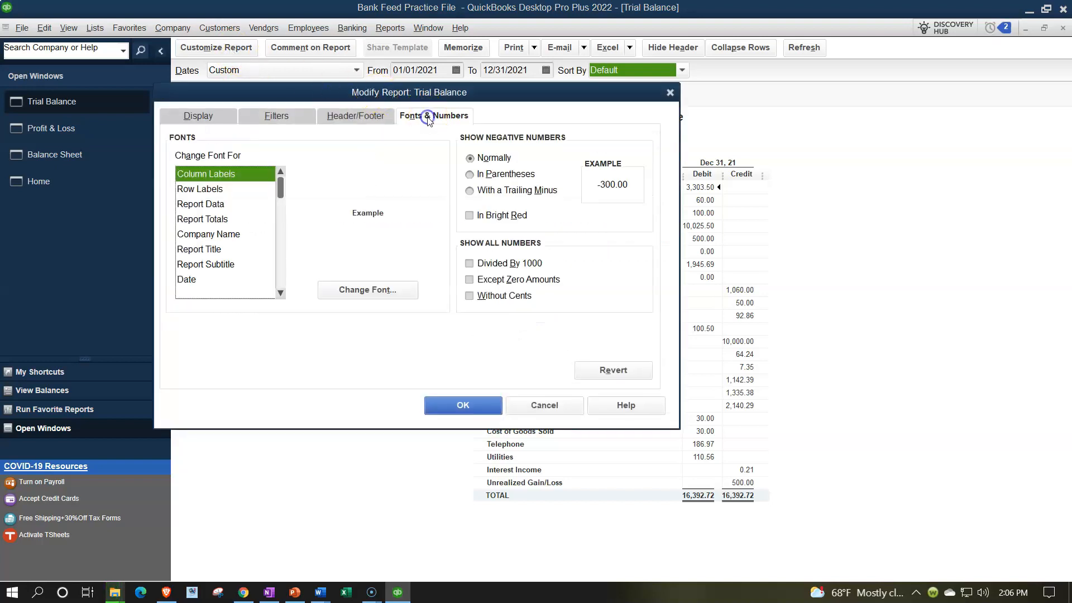
{"action": "left_click", "coordinate": [401, 289]}
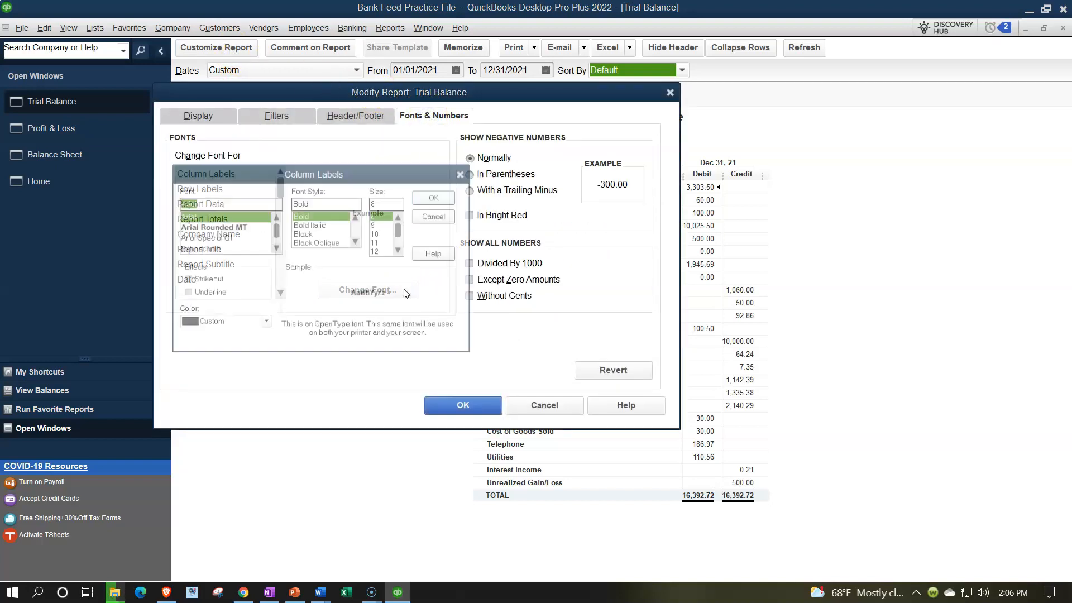
{"action": "left_click", "coordinate": [401, 250]}
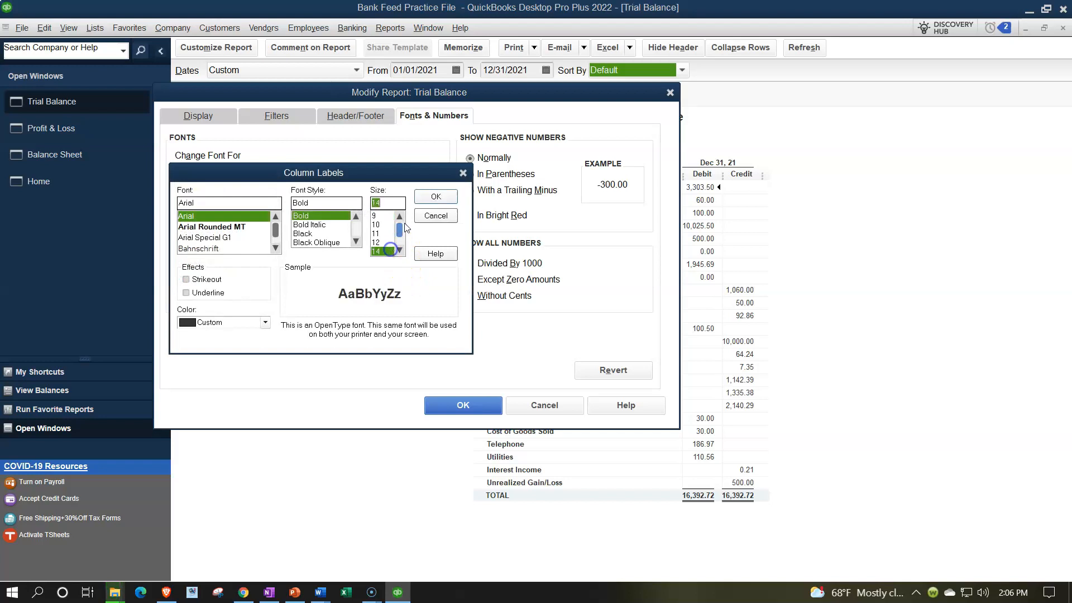
{"action": "left_click", "coordinate": [435, 196]}
{"action": "left_click", "coordinate": [474, 183]}
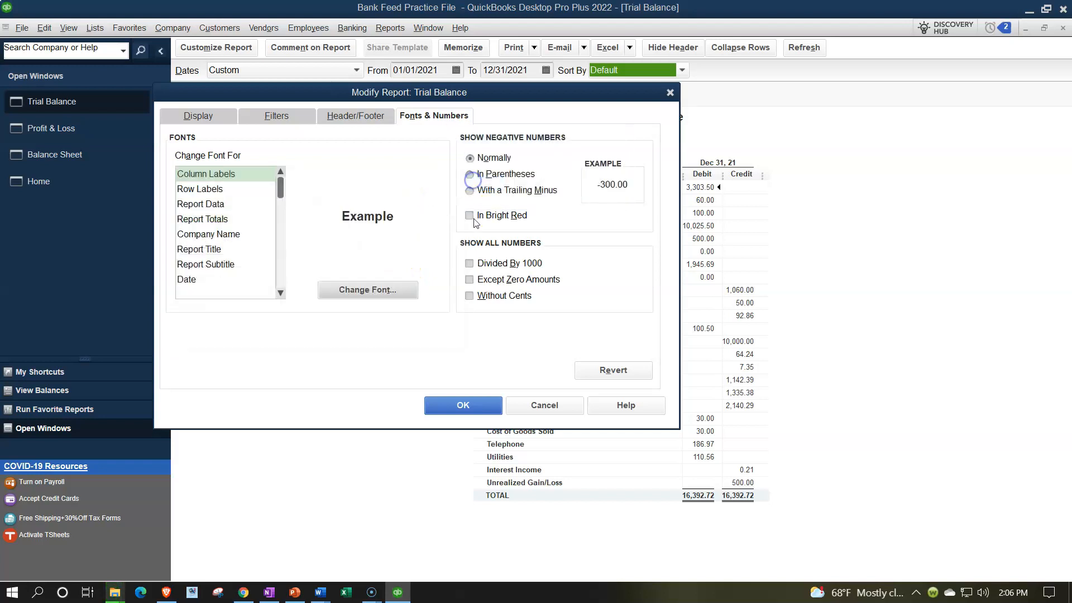
{"action": "left_click", "coordinate": [468, 406]}
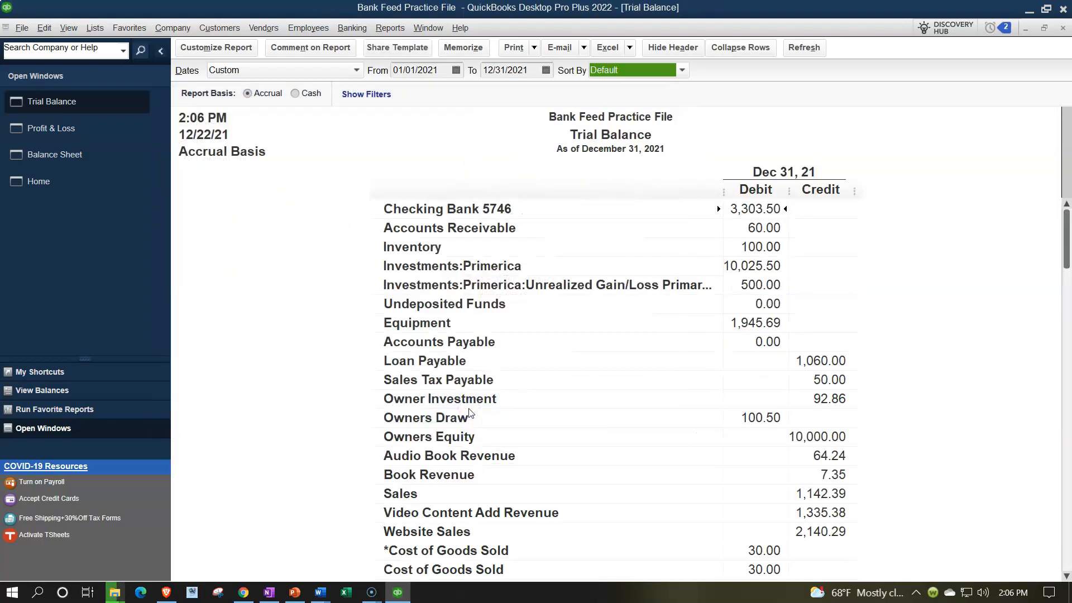
Open the Bank Feeds Center and maximize its window
{"action": "left_click", "coordinate": [351, 29]}
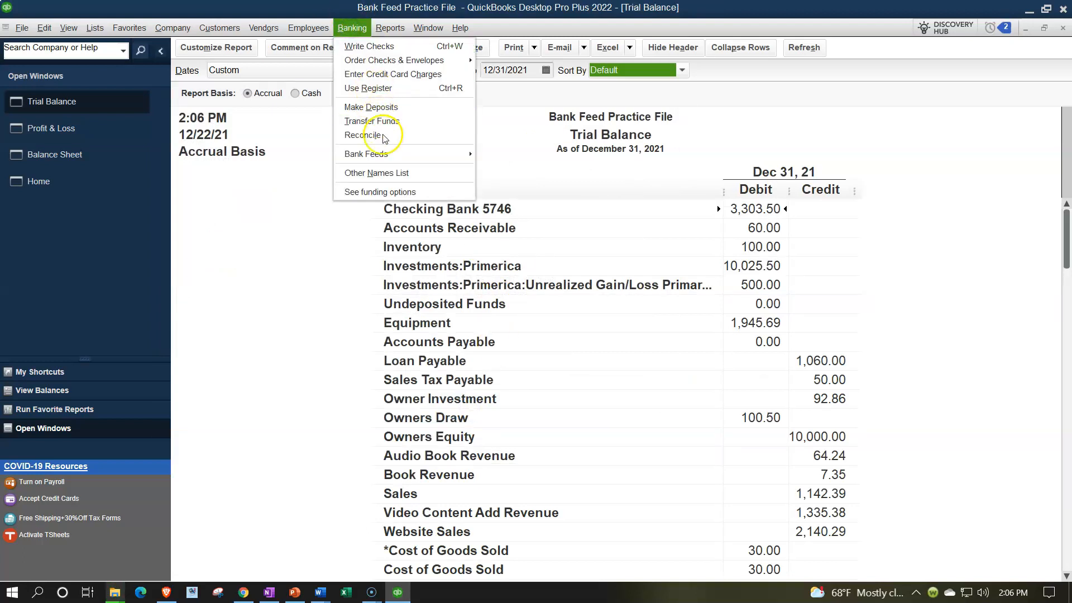
{"action": "mouse_move", "coordinate": [446, 155]}
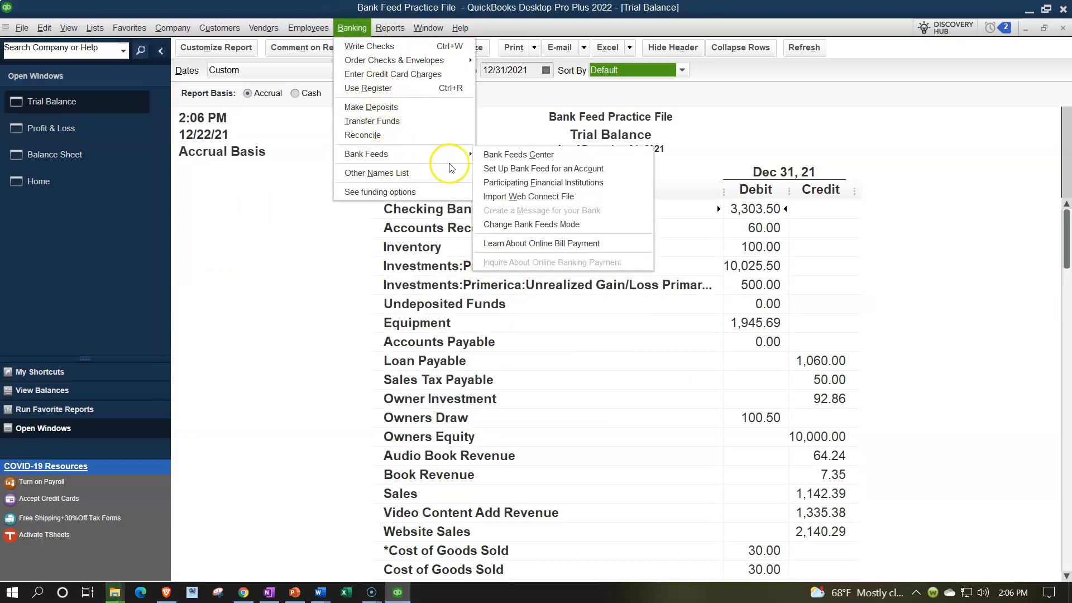
{"action": "left_click", "coordinate": [488, 156]}
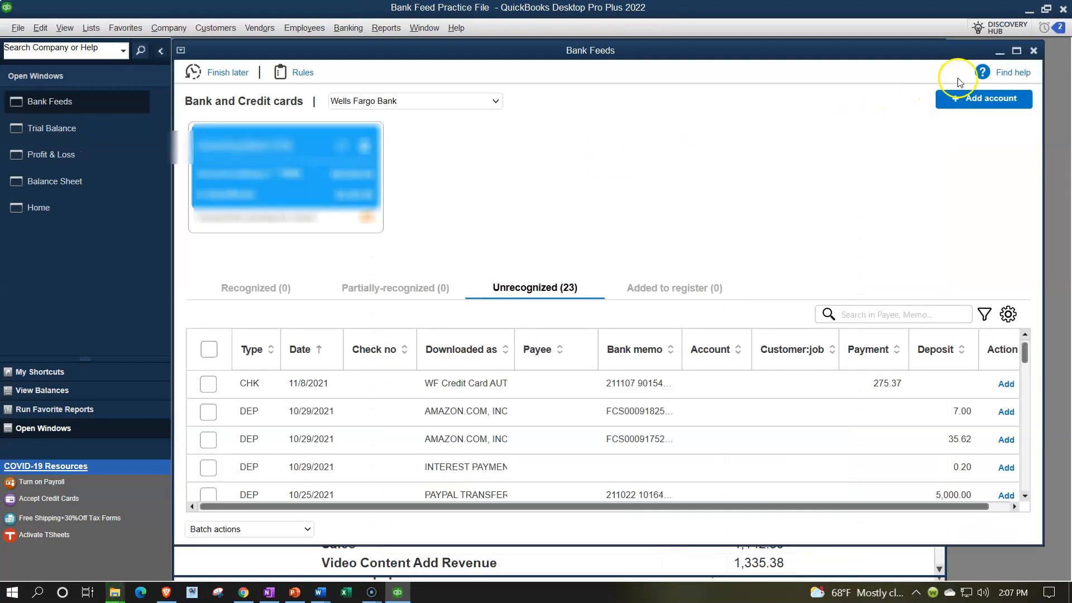
{"action": "left_click", "coordinate": [1017, 52]}
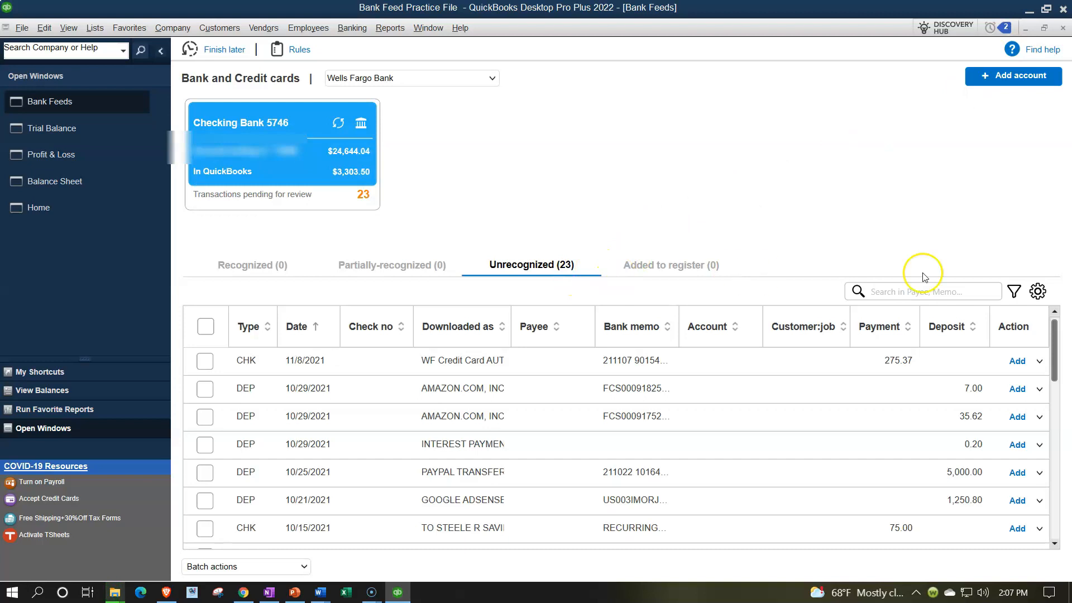
Filter the unrecognized bank feed transactions to the DEP type and close the filter settings
{"action": "left_click", "coordinate": [1015, 292]}
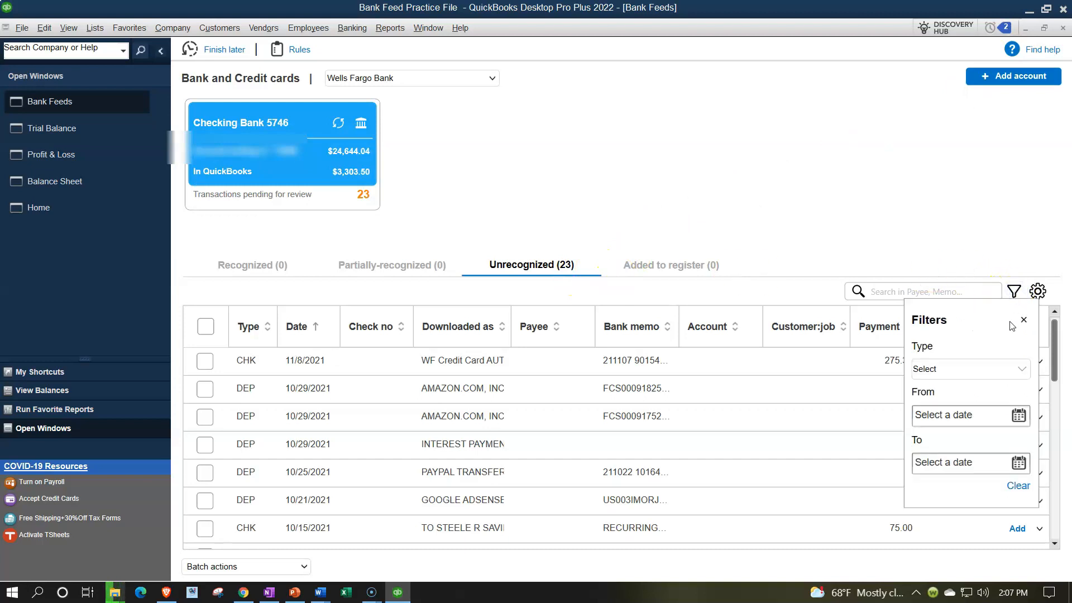
{"action": "left_click", "coordinate": [1021, 369]}
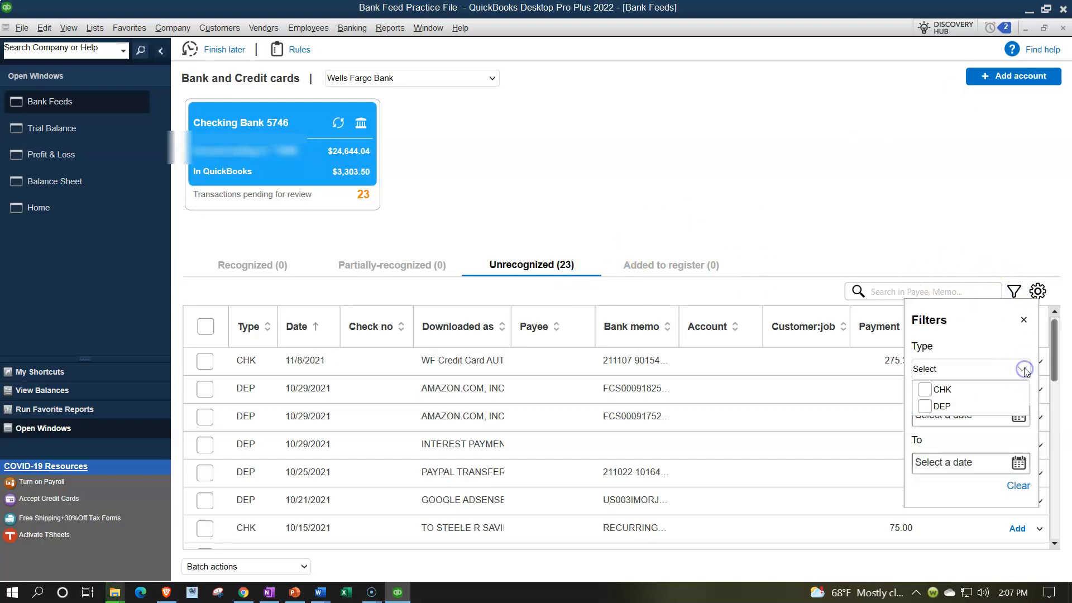
{"action": "left_click", "coordinate": [947, 409]}
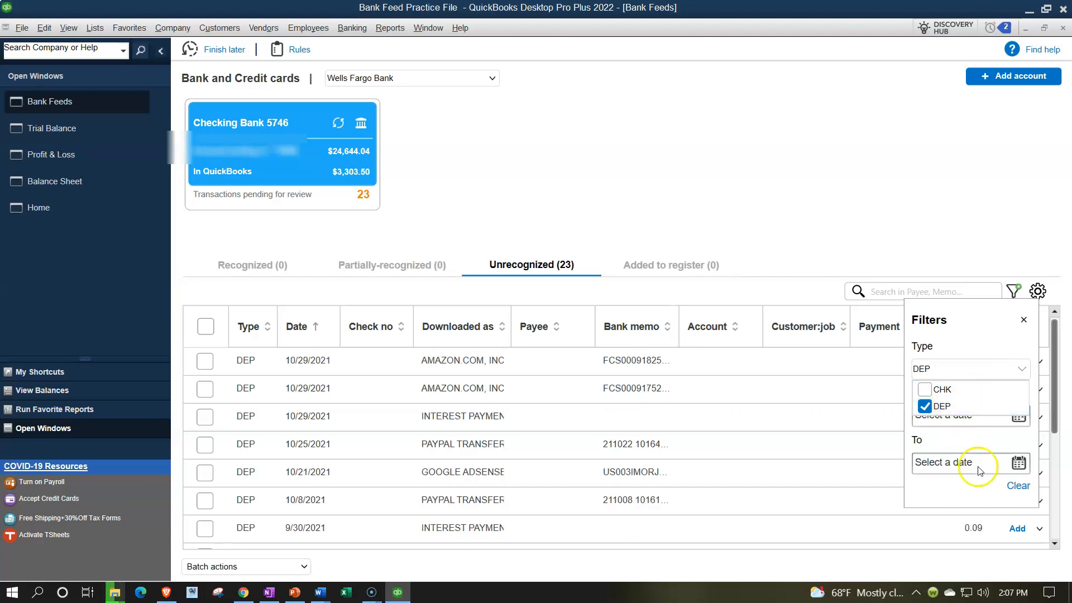
{"action": "left_click", "coordinate": [1023, 319]}
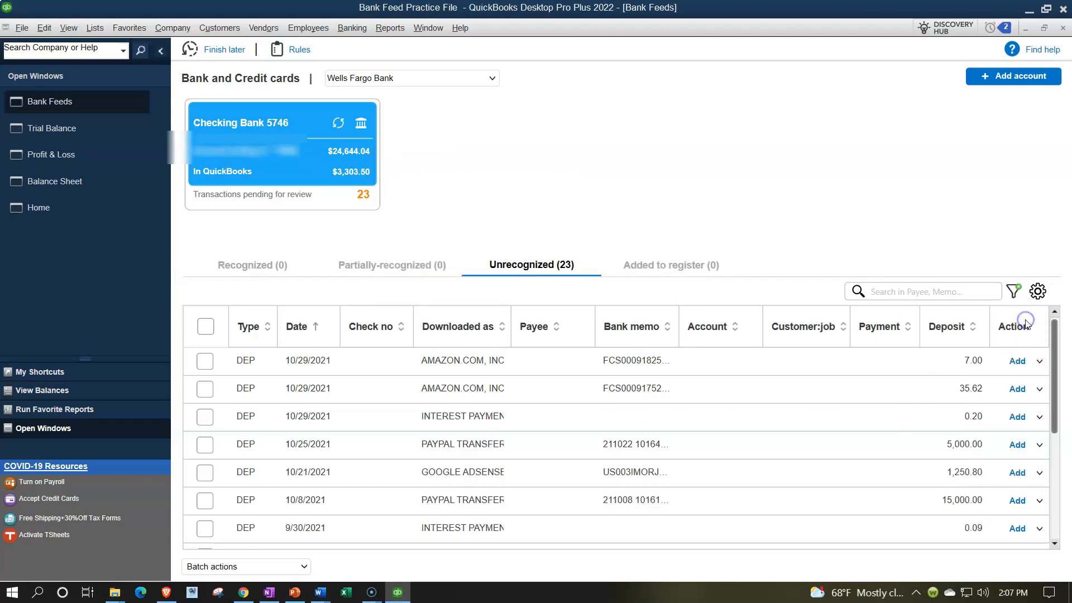
Widen the bank feed view, look through the filtered deposits, and select the 10/29/2021 interest payment of 0.20
{"action": "left_click", "coordinate": [160, 51]}
{"action": "scroll", "coordinate": [312, 380], "scroll_direction": "down", "scroll_amount": 1}
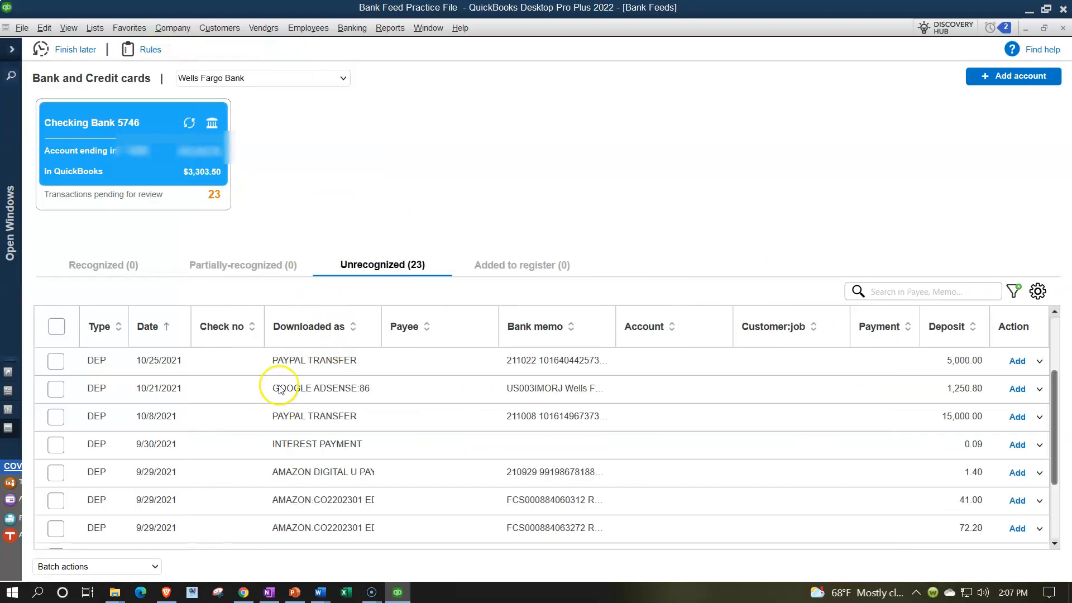
{"action": "left_click", "coordinate": [54, 418]}
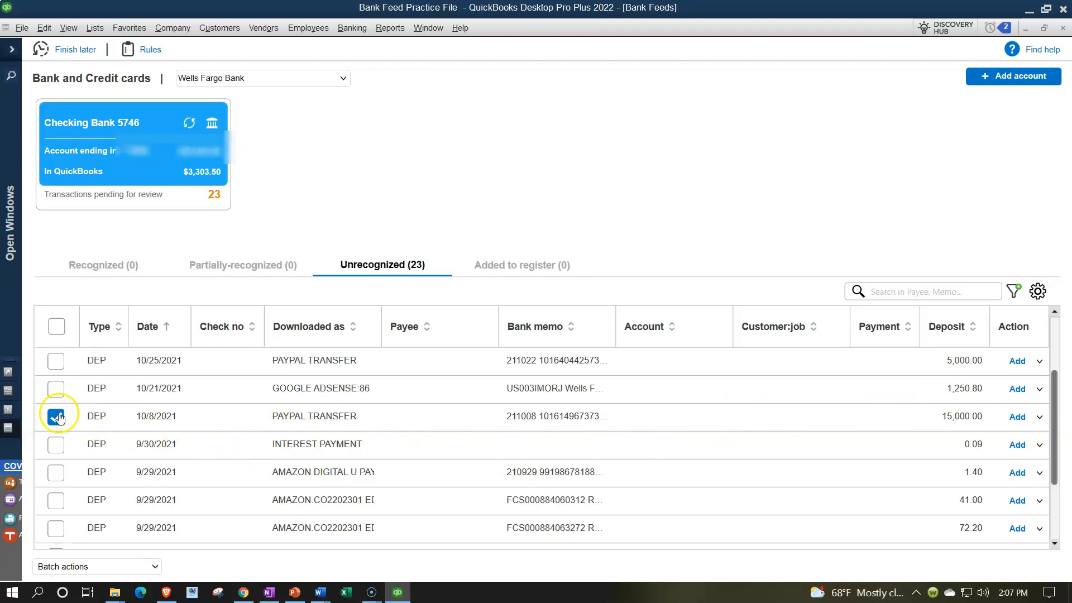
{"action": "left_click", "coordinate": [56, 417]}
{"action": "scroll", "coordinate": [337, 441], "scroll_direction": "down", "scroll_amount": 1}
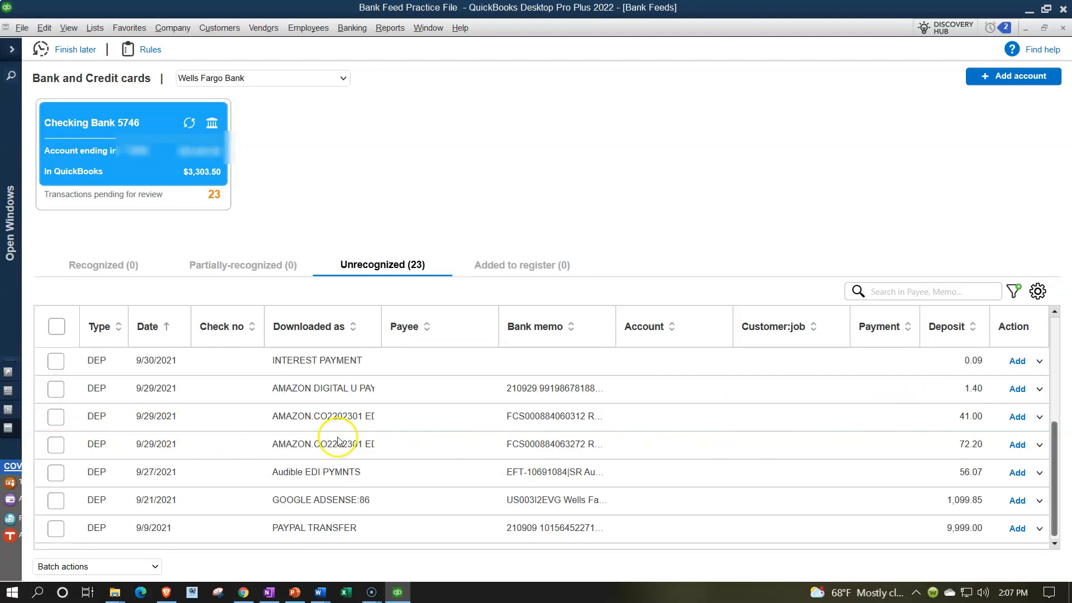
{"action": "scroll", "coordinate": [338, 439], "scroll_direction": "up", "scroll_amount": 2}
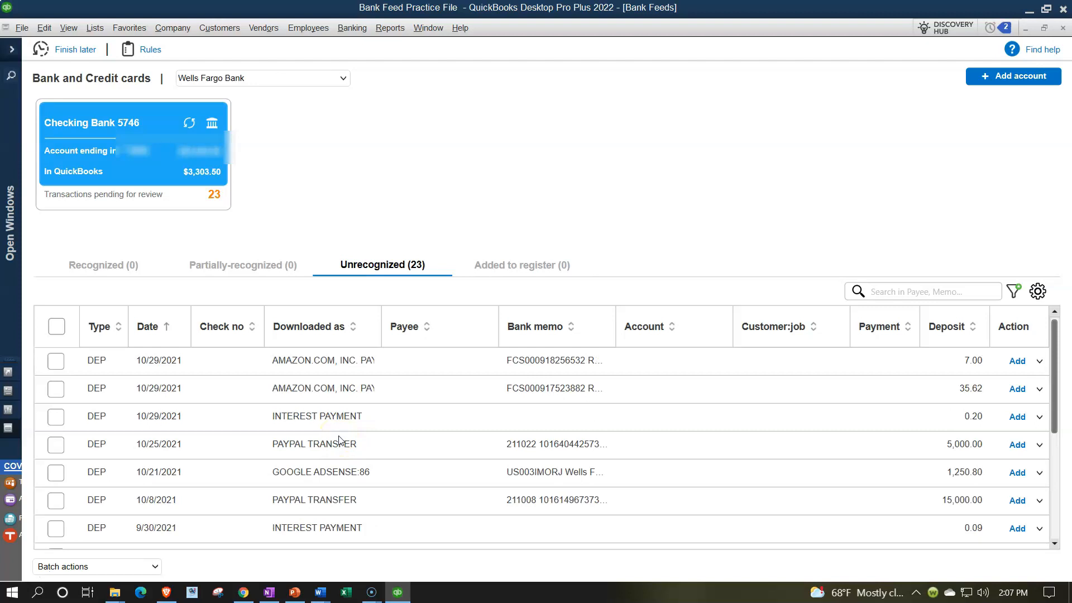
{"action": "left_click", "coordinate": [56, 416]}
Return to the home page and open a blank customer invoice
{"action": "left_click", "coordinate": [9, 52]}
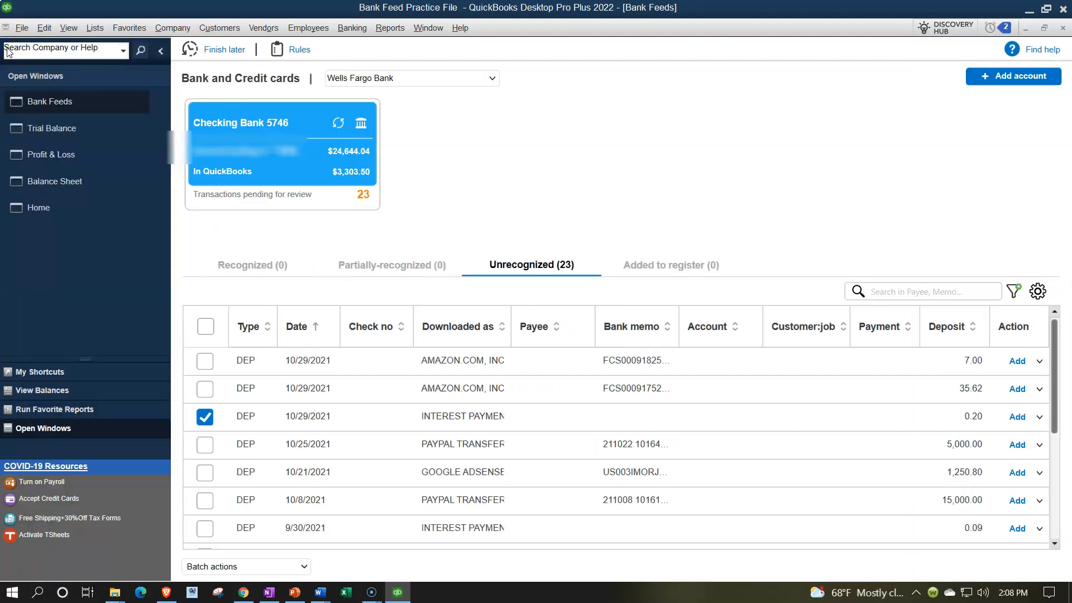
{"action": "left_click", "coordinate": [22, 111]}
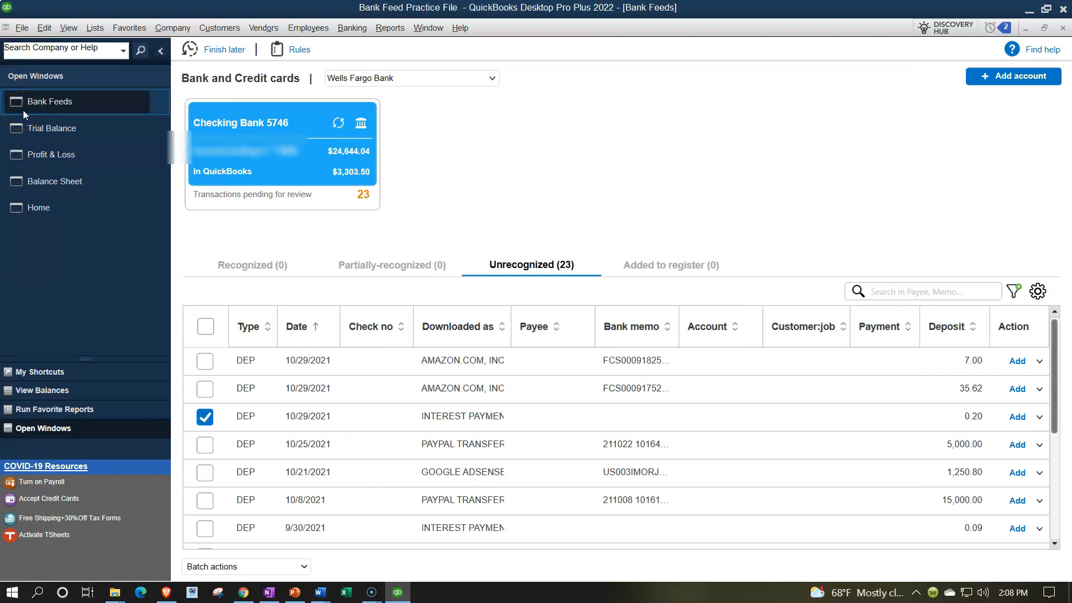
{"action": "left_click", "coordinate": [32, 211]}
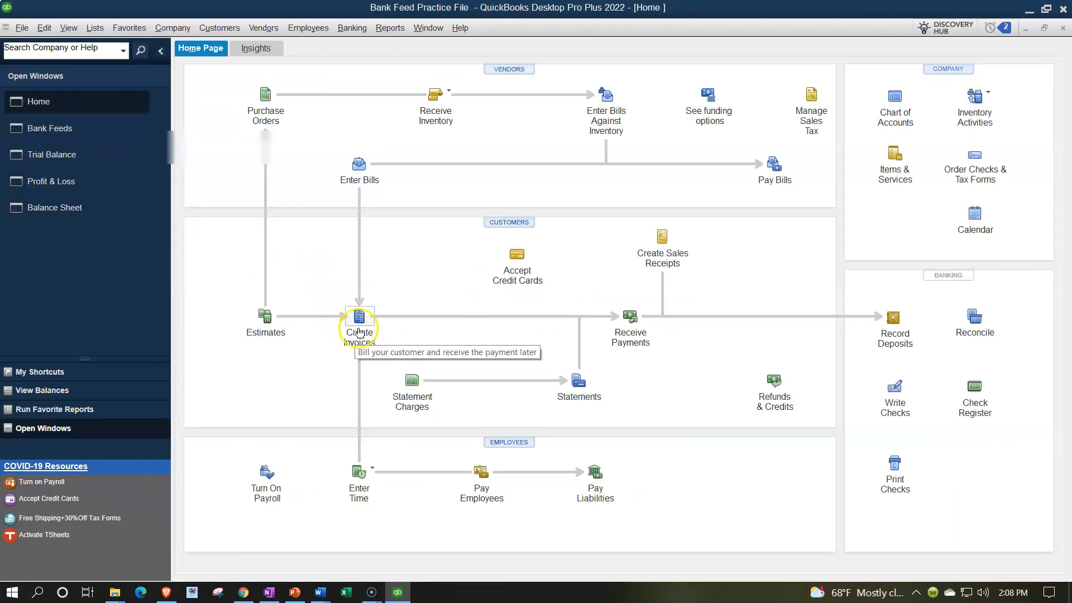
{"action": "left_click", "coordinate": [359, 331]}
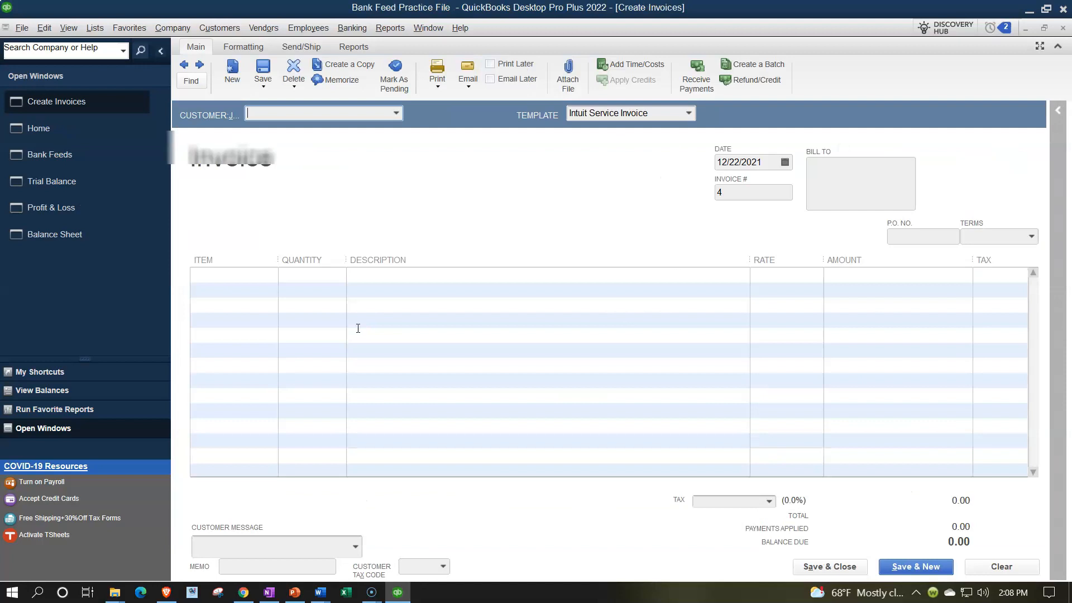
Set the invoice's customer to Customer 1 and its date to 10/15/2021
{"action": "type", "text": "A"}
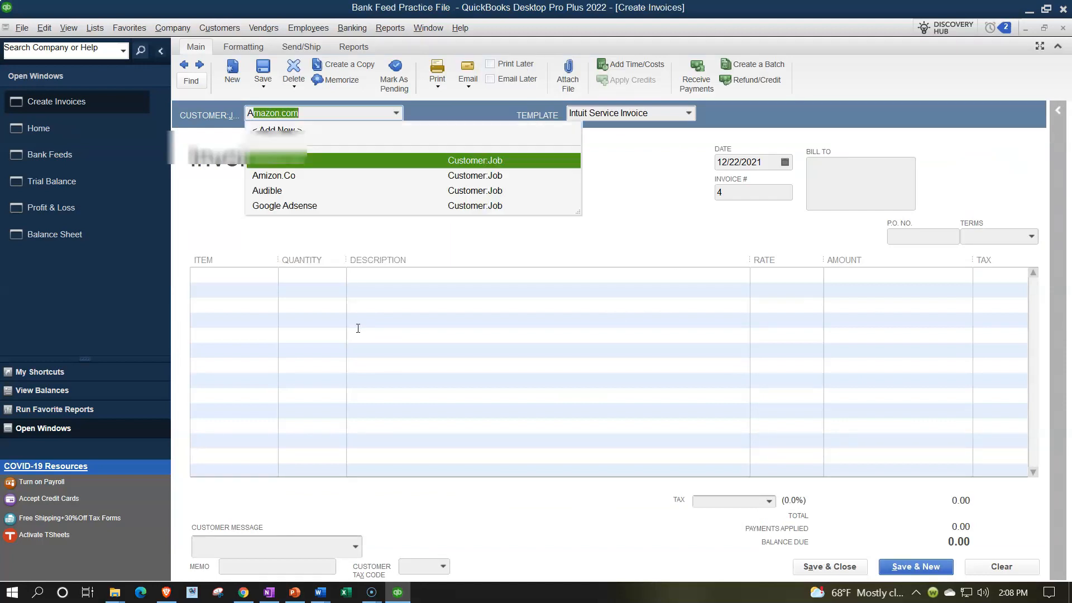
{"action": "key", "text": "BackSpace"}
{"action": "key", "text": "BackSpace"}
{"action": "type", "text": "Customer 1"}
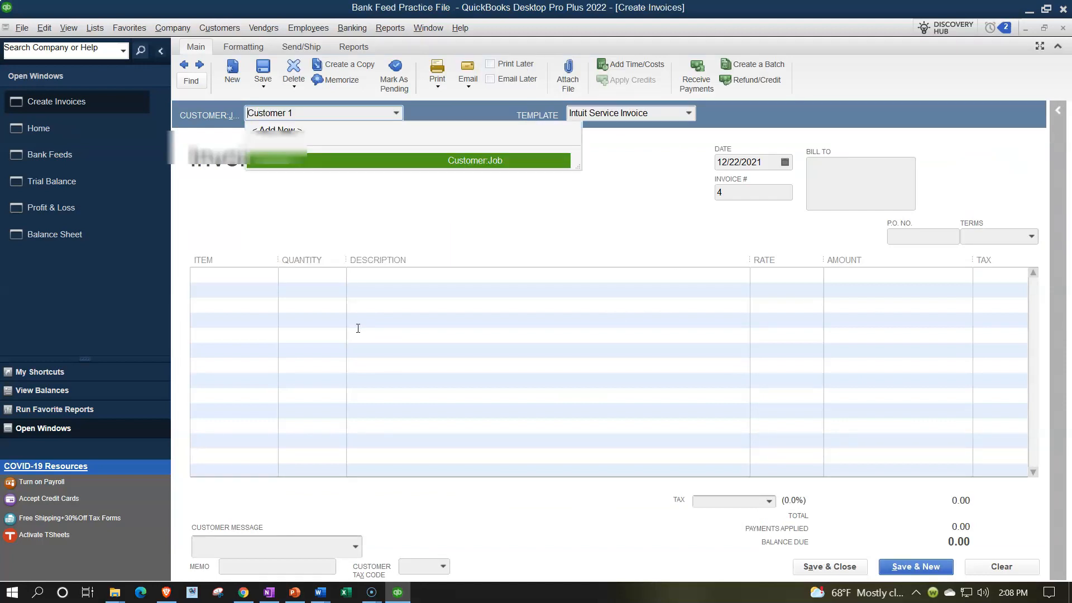
{"action": "key", "text": "Tab"}
{"action": "key", "text": "Tab"}
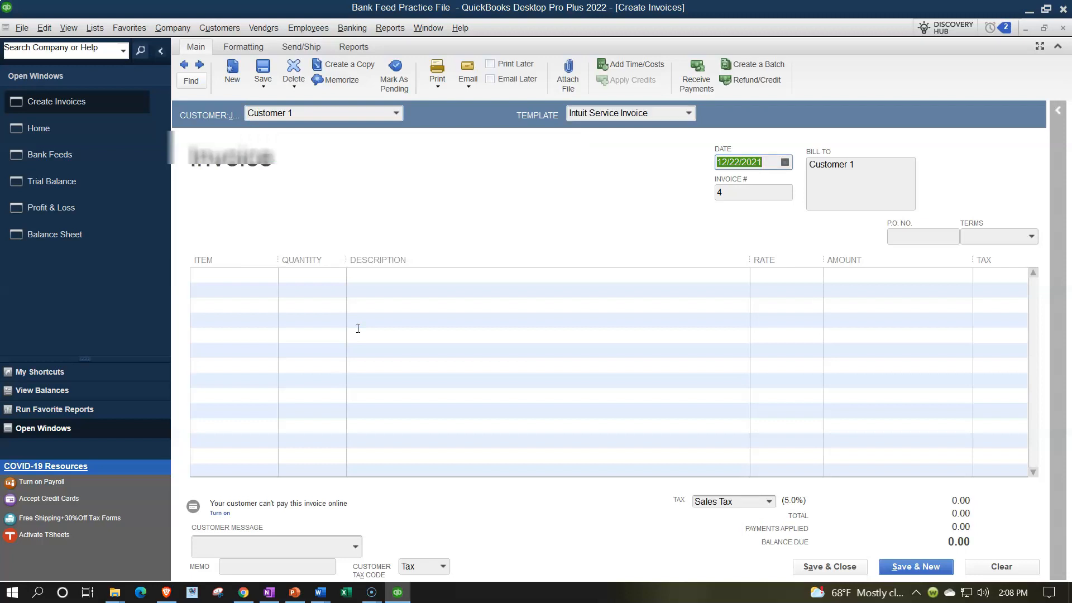
{"action": "type", "text": "10"}
{"action": "key", "text": "Tab"}
{"action": "key", "text": "Tab"}
{"action": "key", "text": "Tab"}
{"action": "key", "text": "Tab"}
{"action": "key", "text": "Tab"}
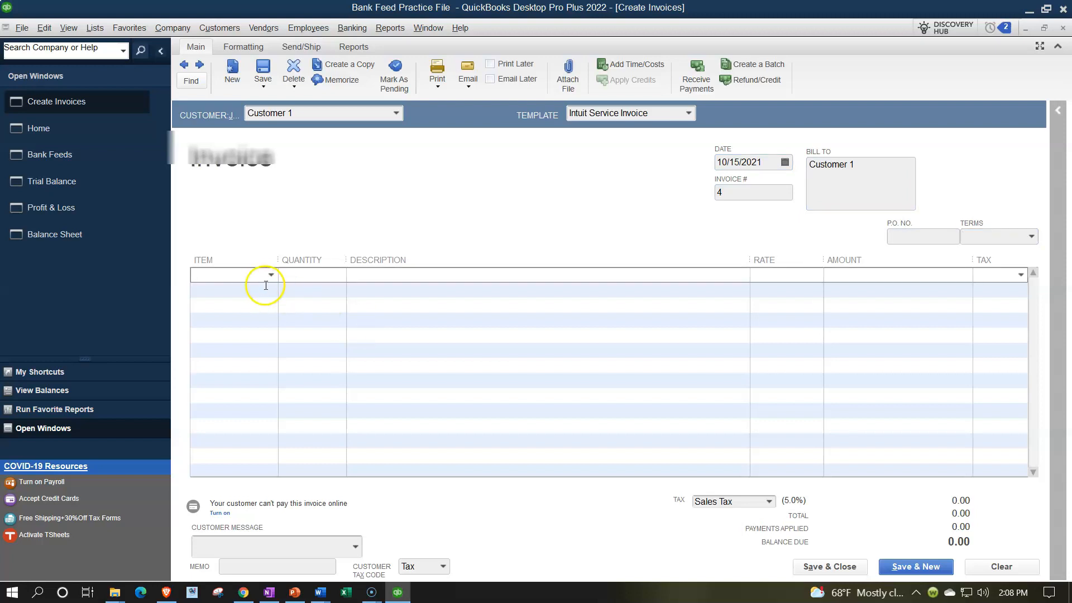
Add Item 3 to the invoice with quantity 1 and rate 0.20, and save and close the invoice
{"action": "left_click", "coordinate": [271, 275]}
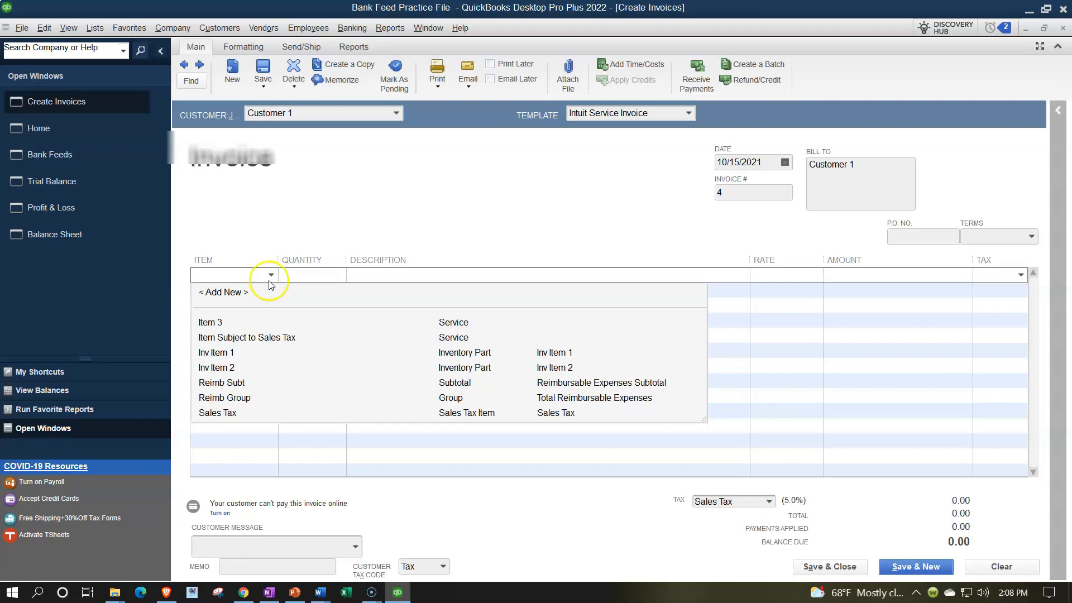
{"action": "left_click", "coordinate": [210, 322]}
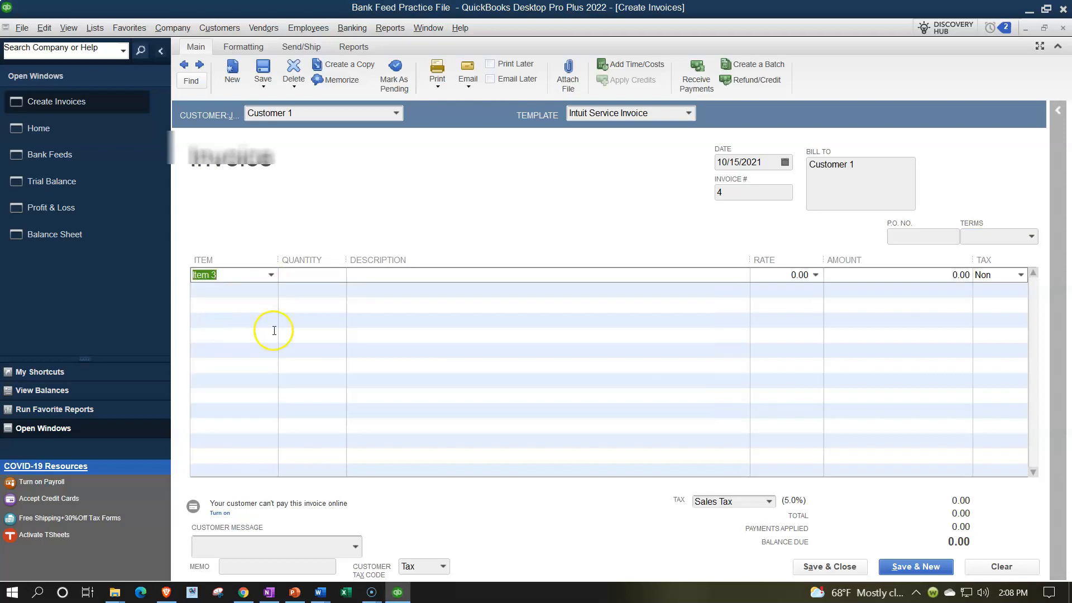
{"action": "key", "text": "Tab"}
{"action": "key", "text": "Tab"}
{"action": "key", "text": "Tab"}
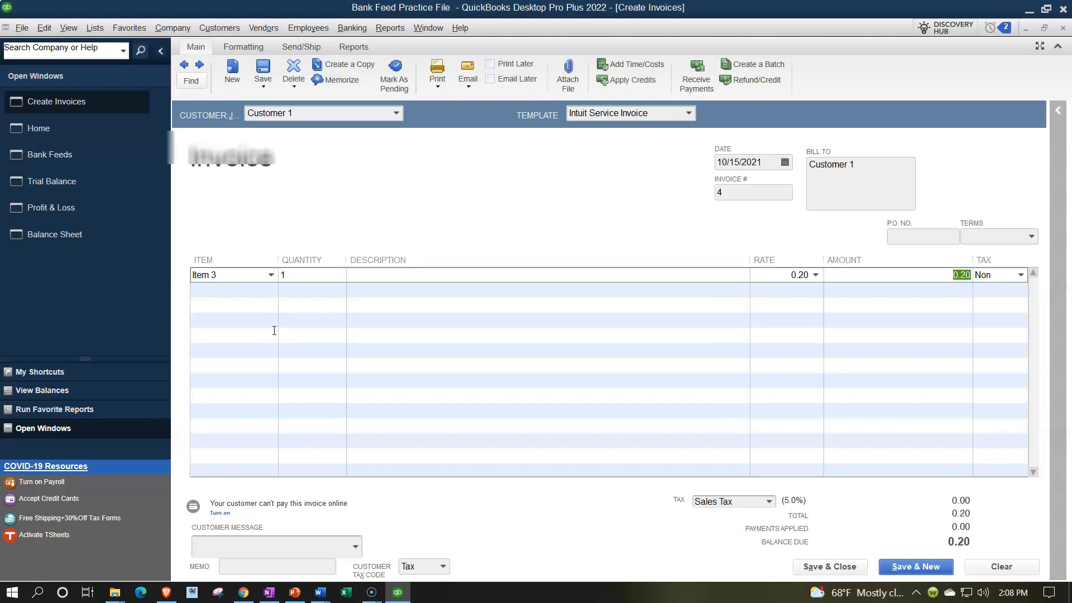
{"action": "key", "text": "Tab"}
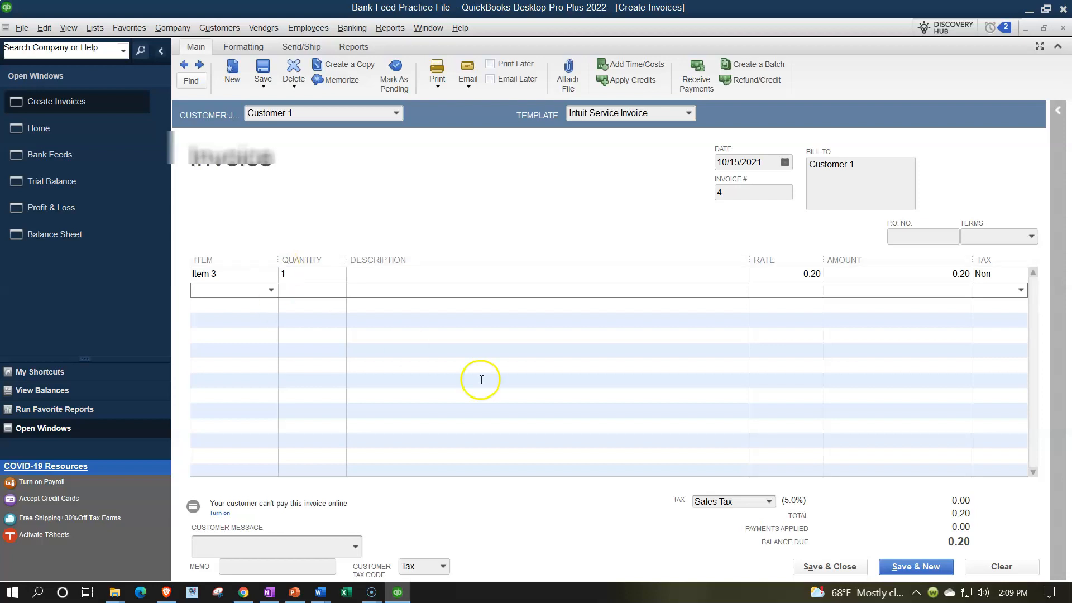
{"action": "left_click", "coordinate": [842, 567]}
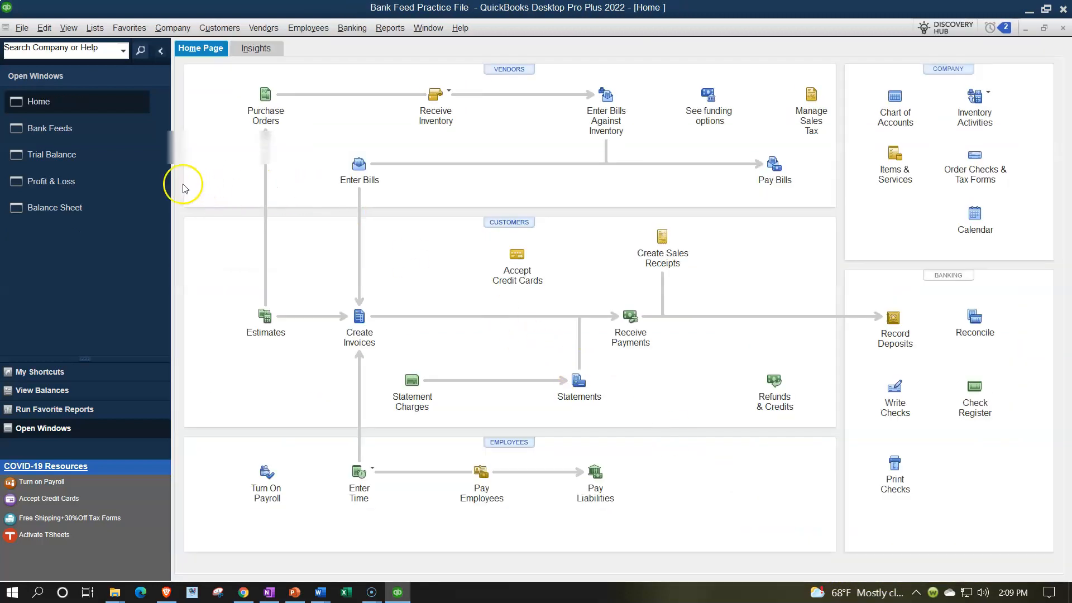
Drill into Accounts Receivable on the Balance Sheet, check the 10/15/2021 invoice line, and close the detail report
{"action": "left_click", "coordinate": [90, 207]}
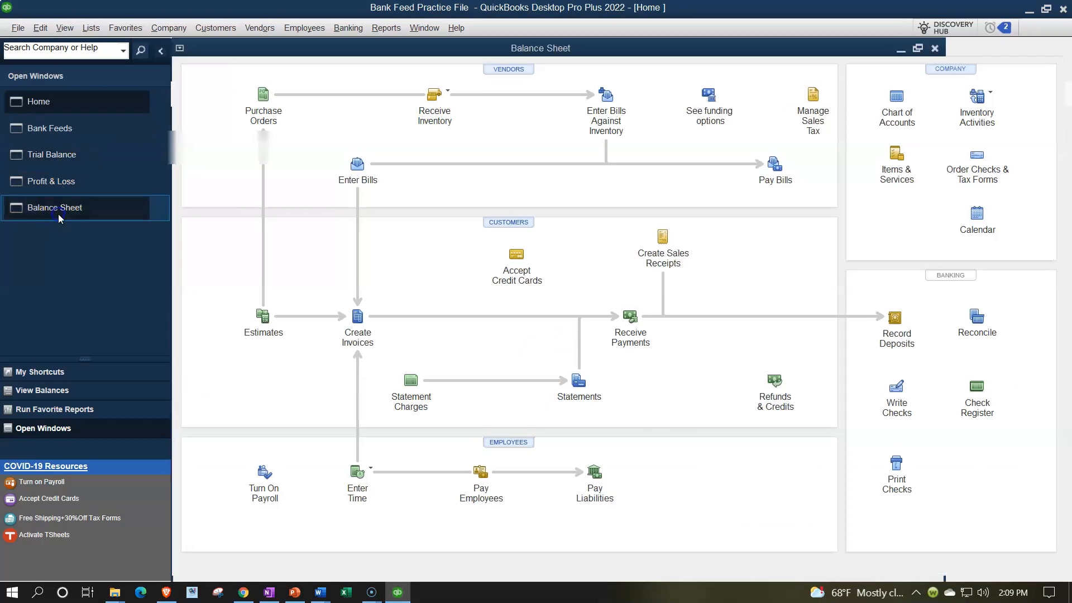
{"action": "double_click", "coordinate": [797, 302]}
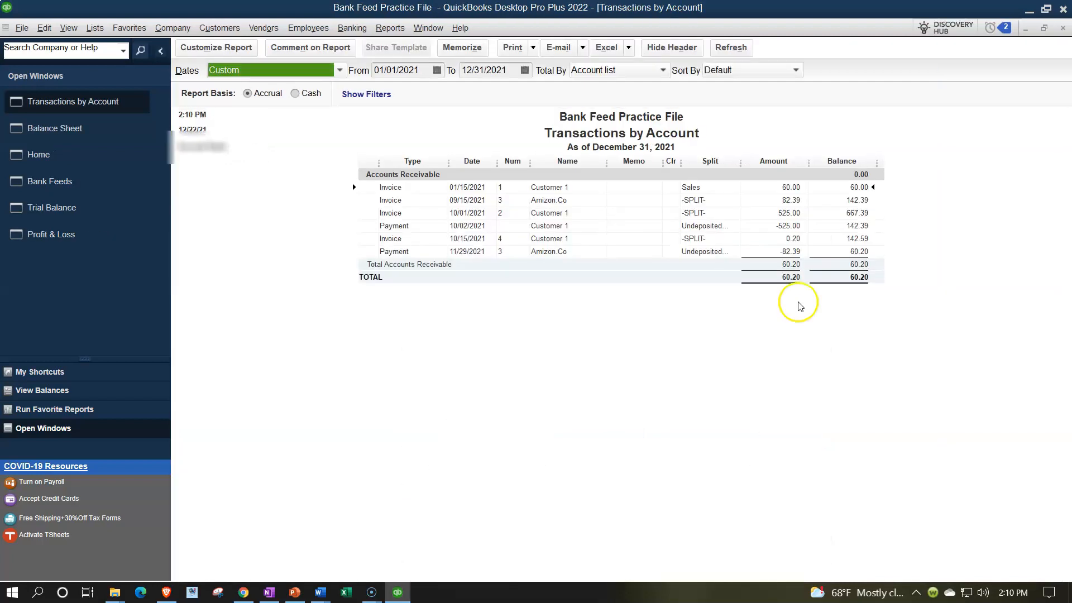
{"action": "left_click", "coordinate": [780, 240]}
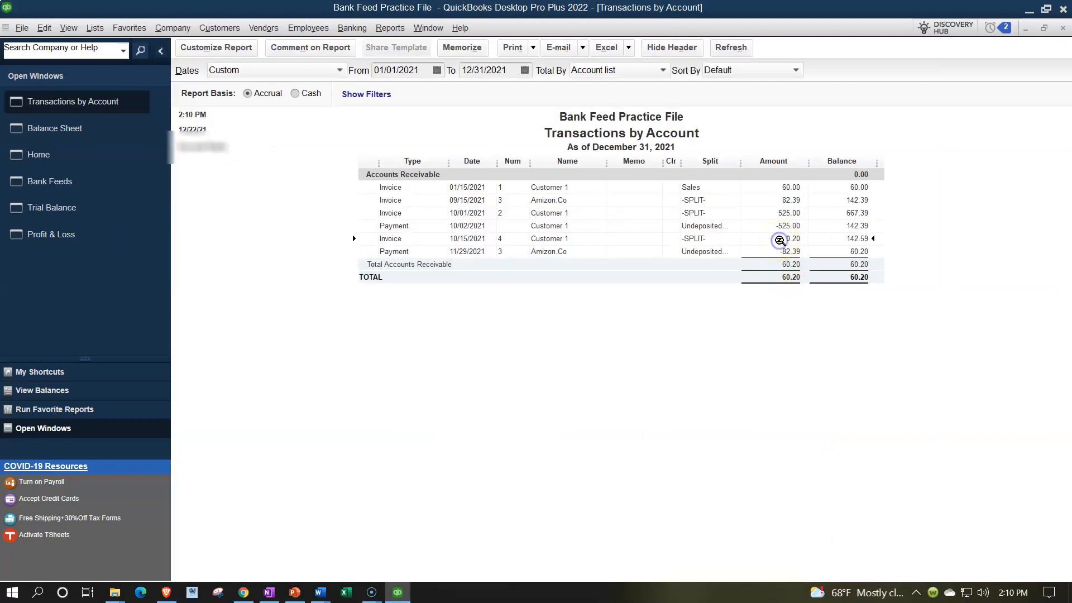
{"action": "left_click", "coordinate": [1061, 31]}
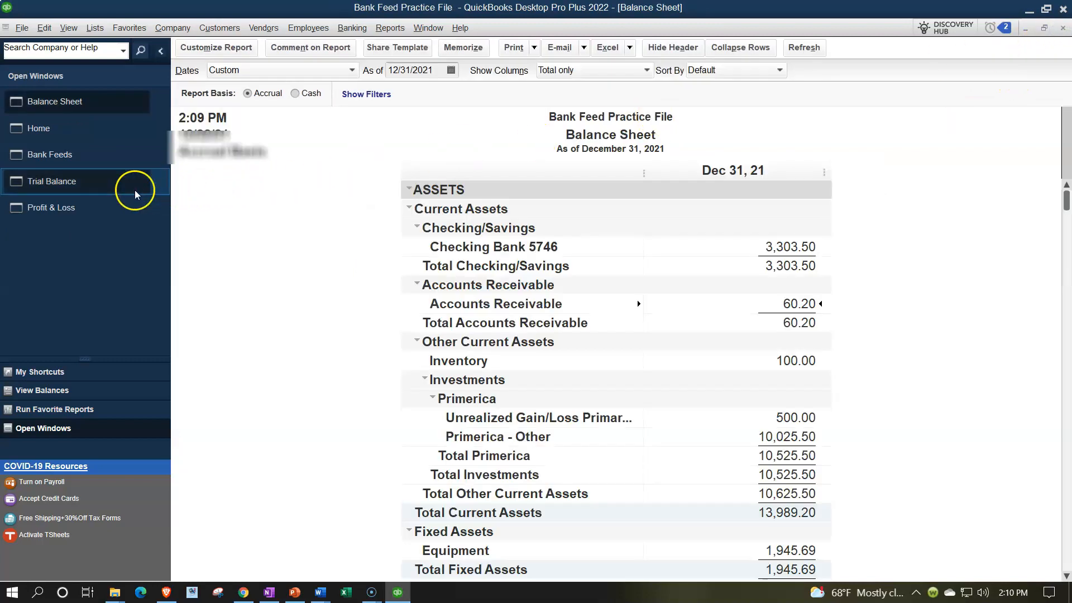
Drill into Sales on the Profit & Loss report, check the 10/15/2021 invoice line, and close the detail report
{"action": "left_click", "coordinate": [61, 208]}
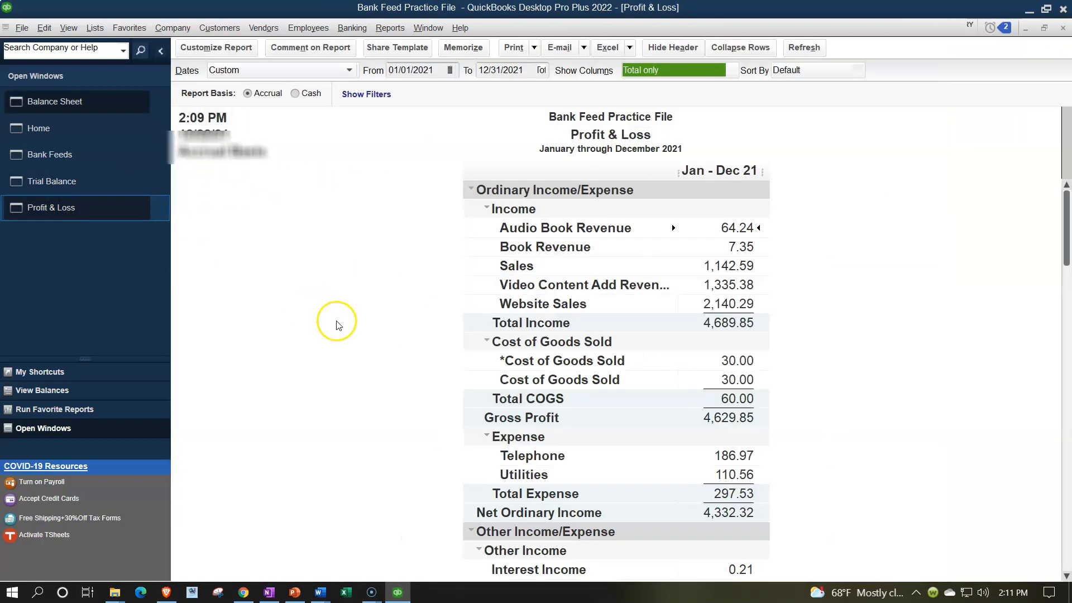
{"action": "double_click", "coordinate": [720, 266]}
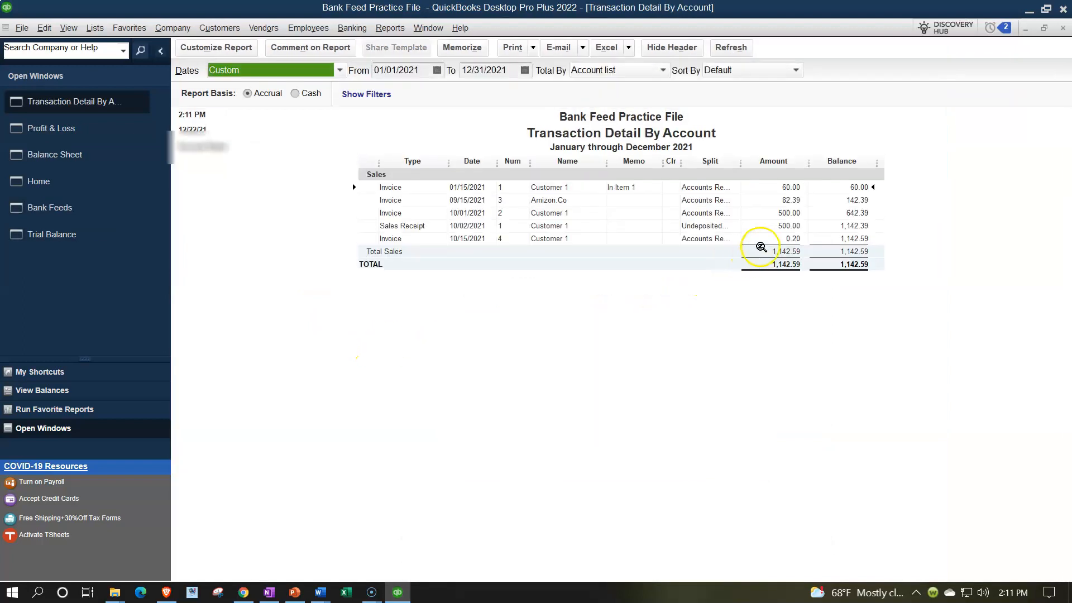
{"action": "left_click", "coordinate": [772, 237]}
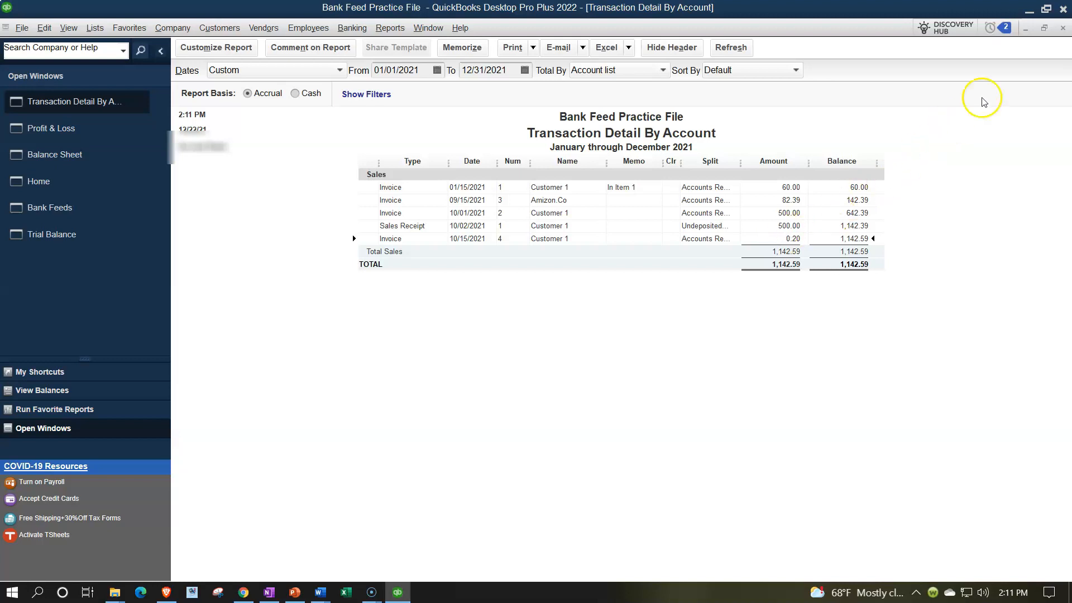
{"action": "left_click", "coordinate": [1060, 30]}
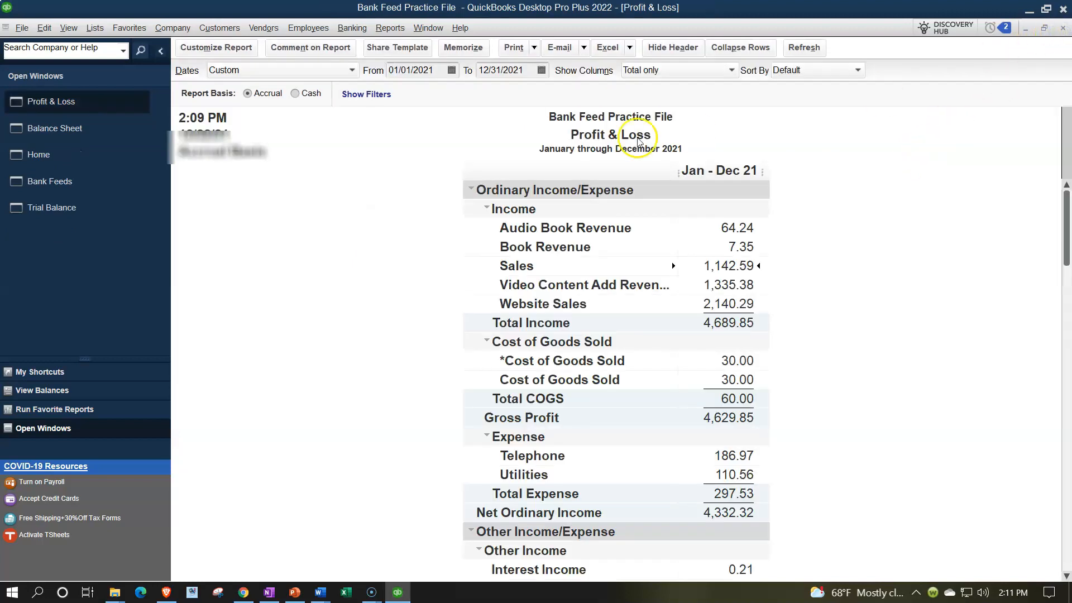
Review Accounts Receivable on the Balance Sheet again and view Customer 1's transactions in the Customer Center
{"action": "left_click", "coordinate": [77, 137]}
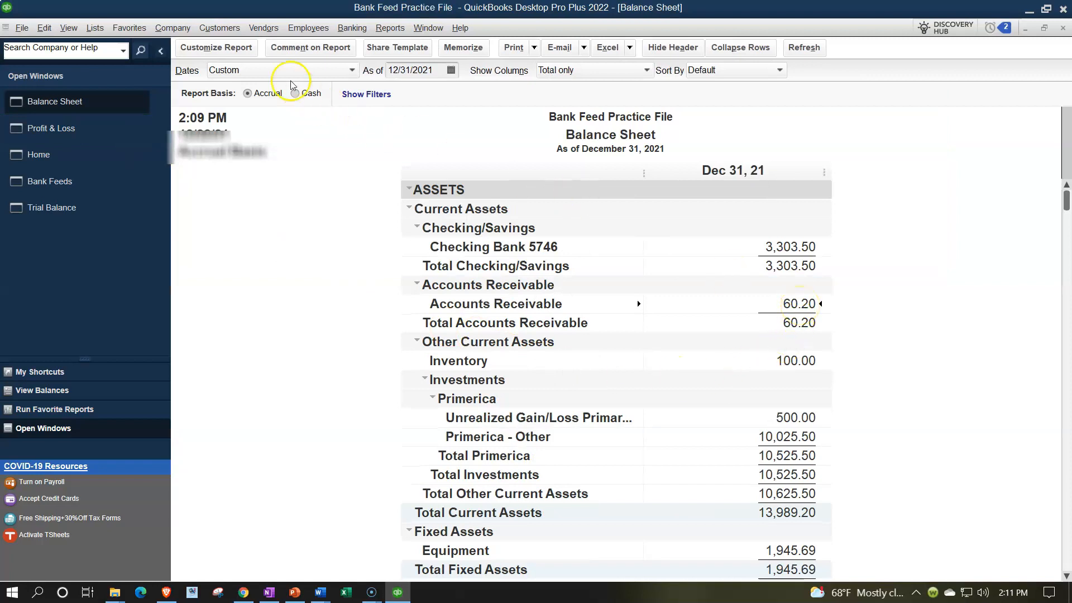
{"action": "left_click", "coordinate": [225, 29]}
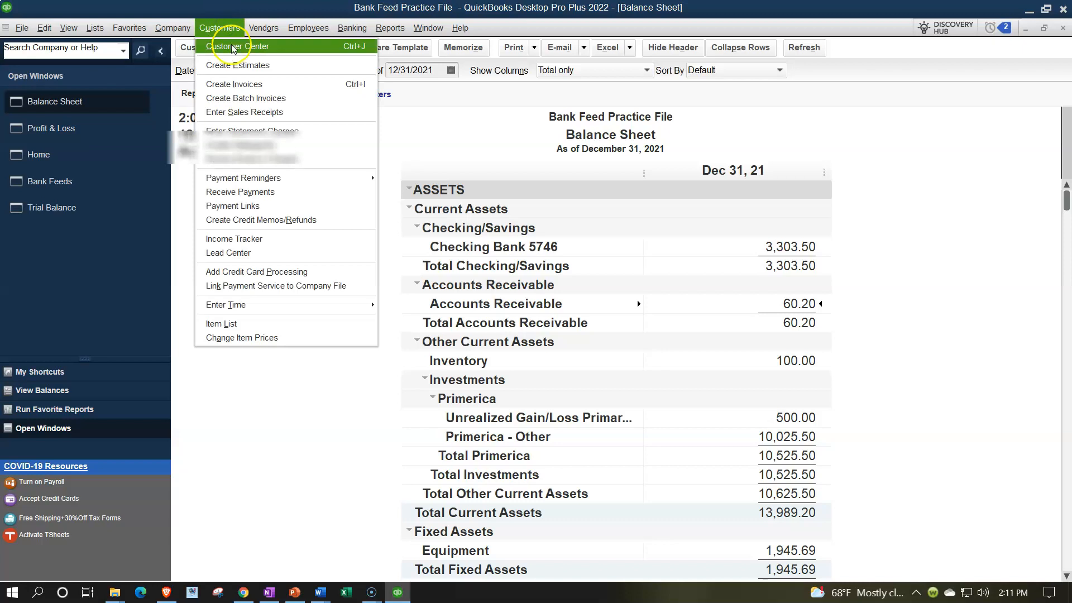
{"action": "left_click", "coordinate": [233, 47]}
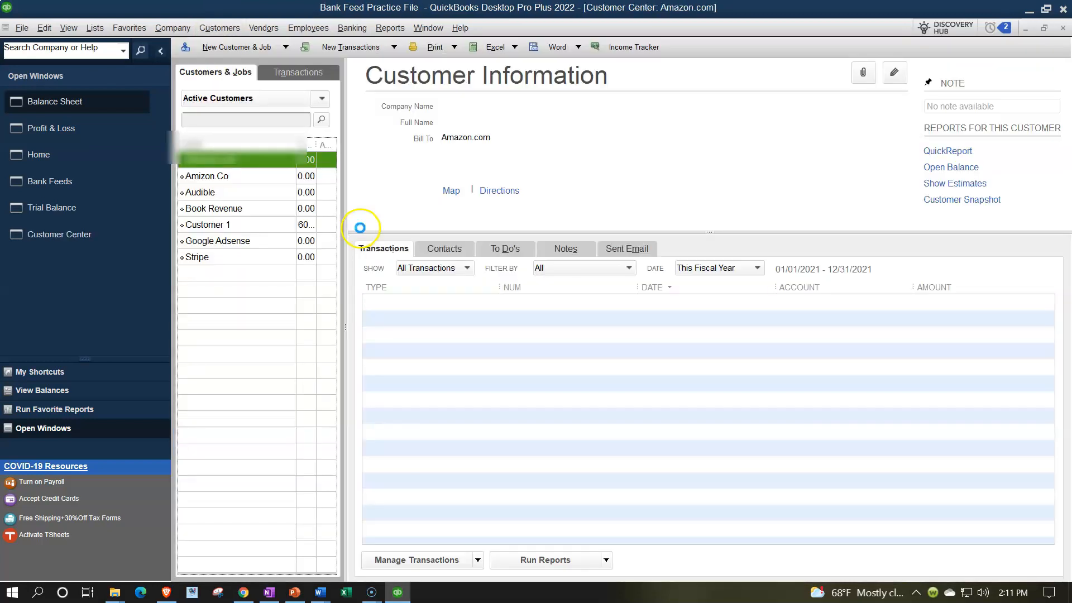
{"action": "left_click", "coordinate": [233, 225]}
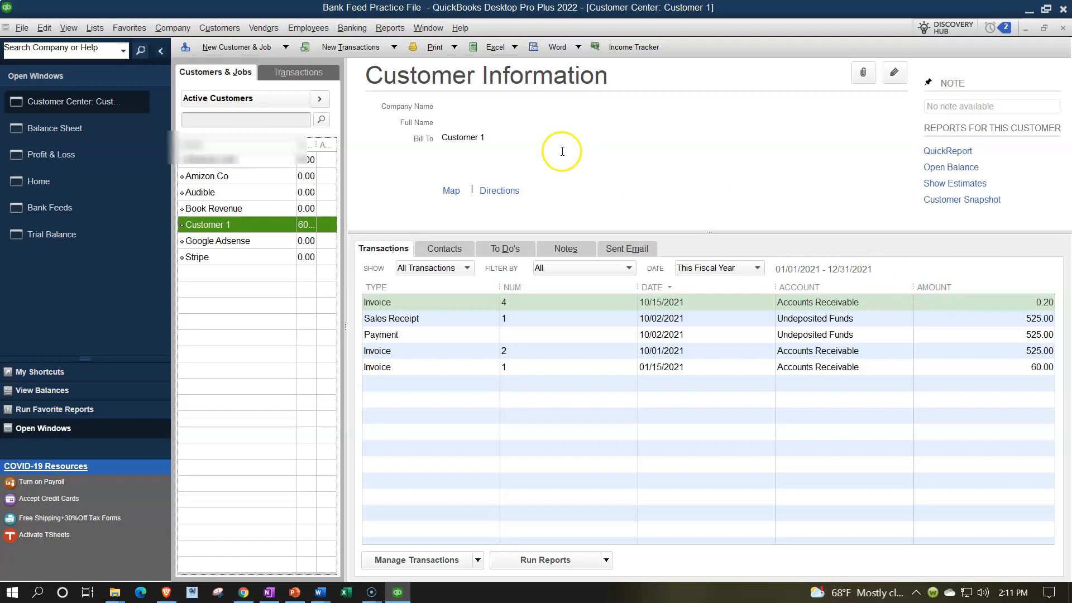
Run the Customer Balance Summary report, review Customer 1's balance, and close the report
{"action": "left_click", "coordinate": [390, 34]}
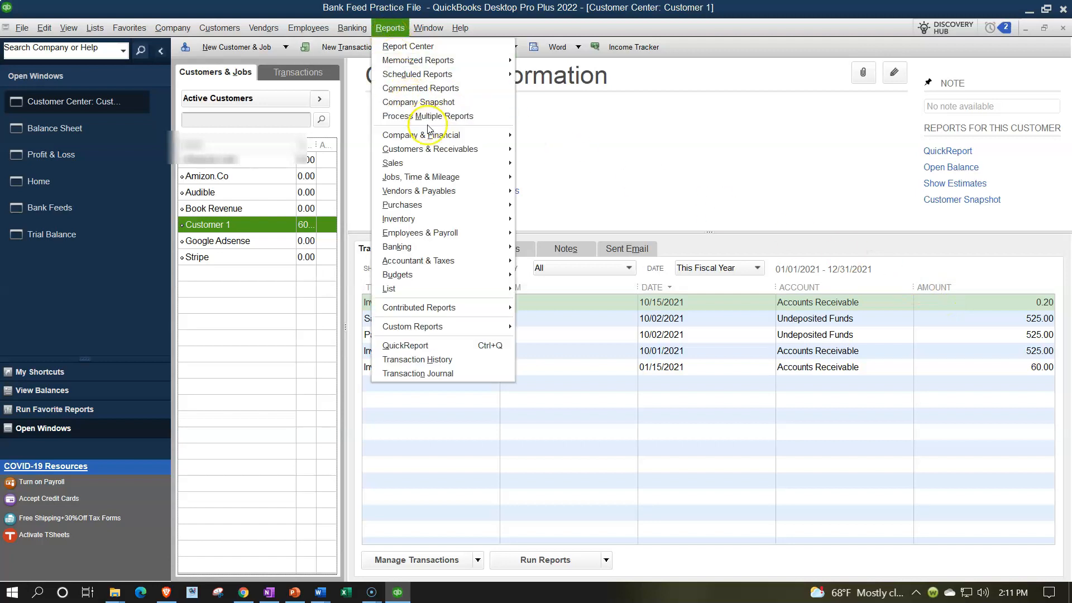
{"action": "mouse_move", "coordinate": [444, 149]}
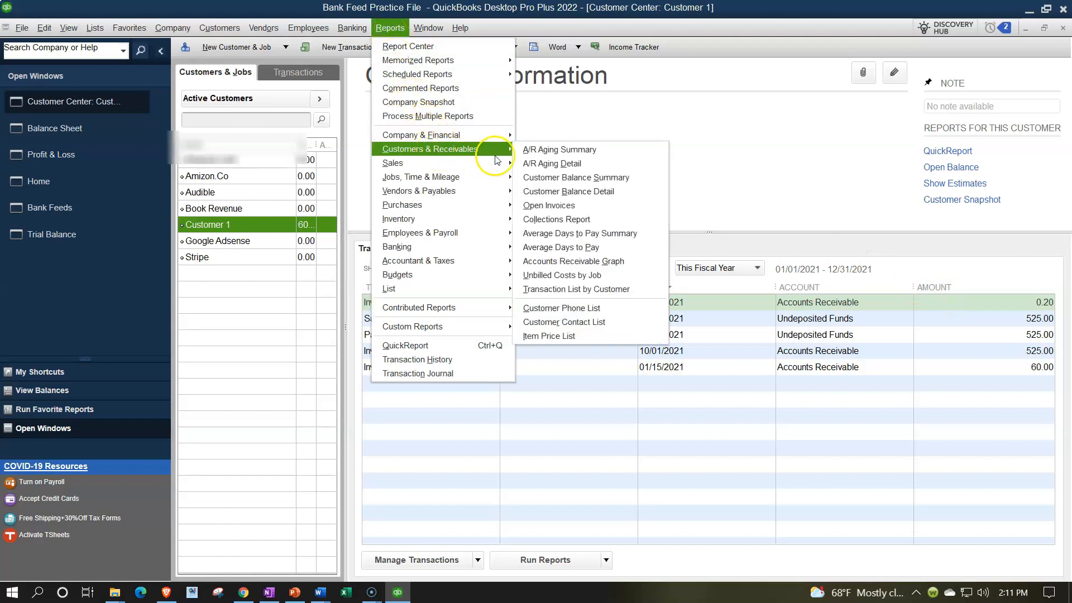
{"action": "left_click", "coordinate": [532, 178]}
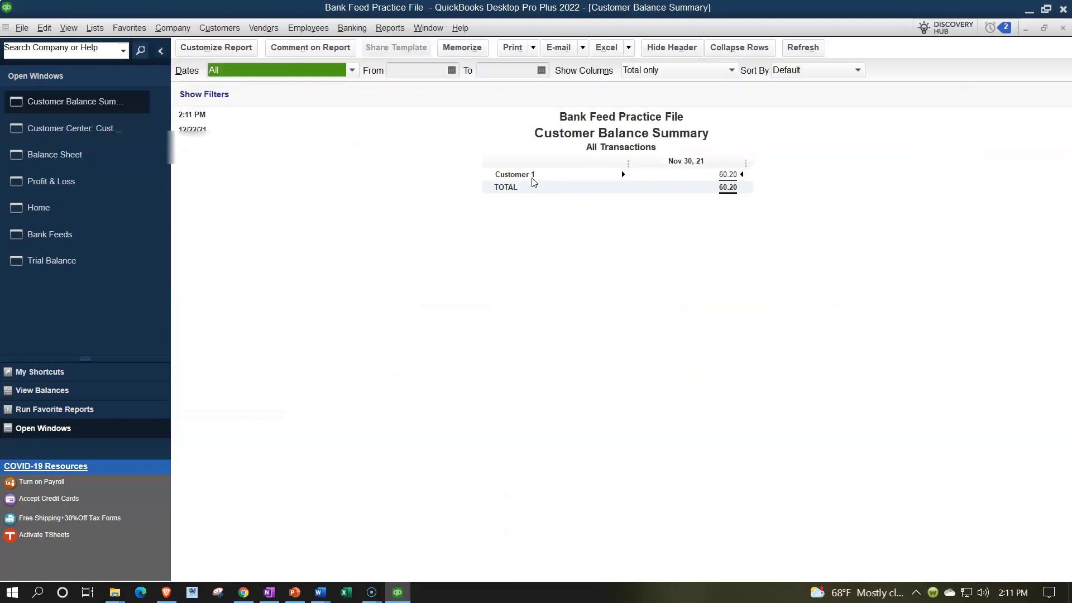
{"action": "left_click", "coordinate": [1062, 28]}
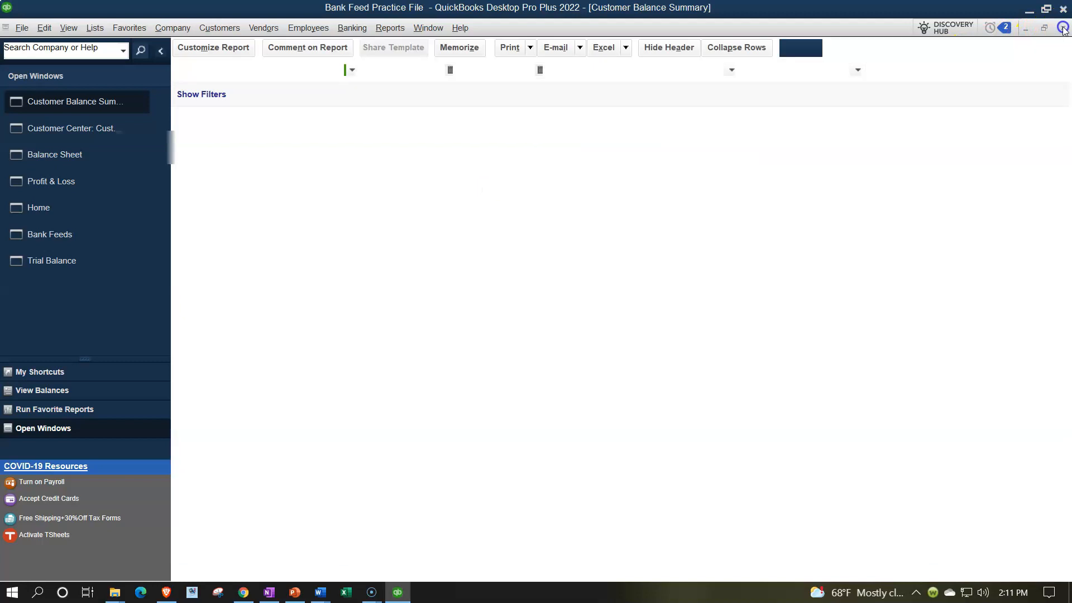
Run the Customer Balance Detail report and check Customer 1's 10/15/2021 invoice line
{"action": "left_click", "coordinate": [390, 28]}
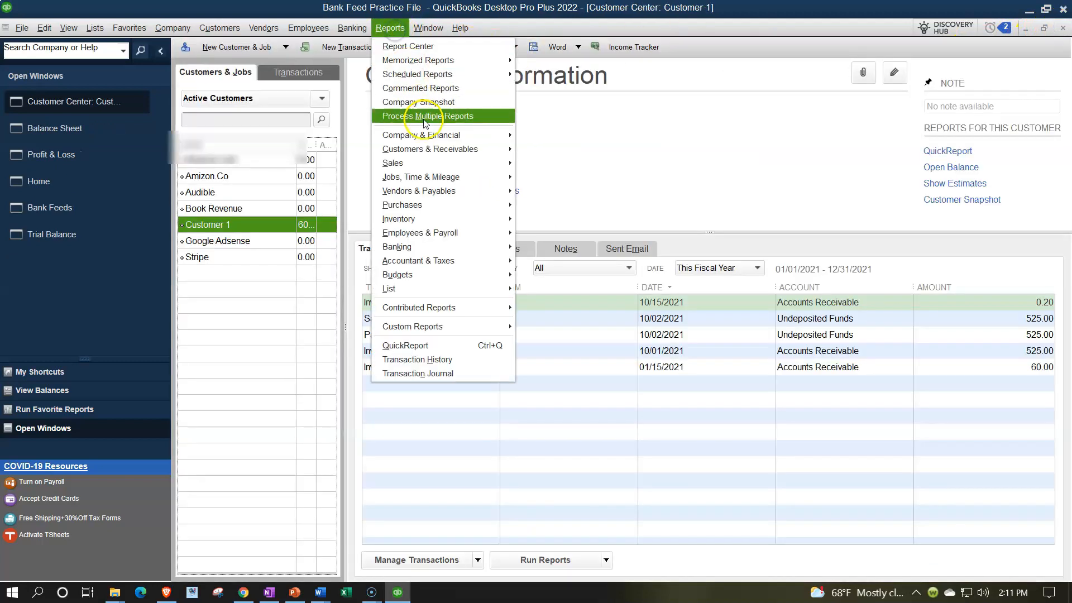
{"action": "mouse_move", "coordinate": [430, 149]}
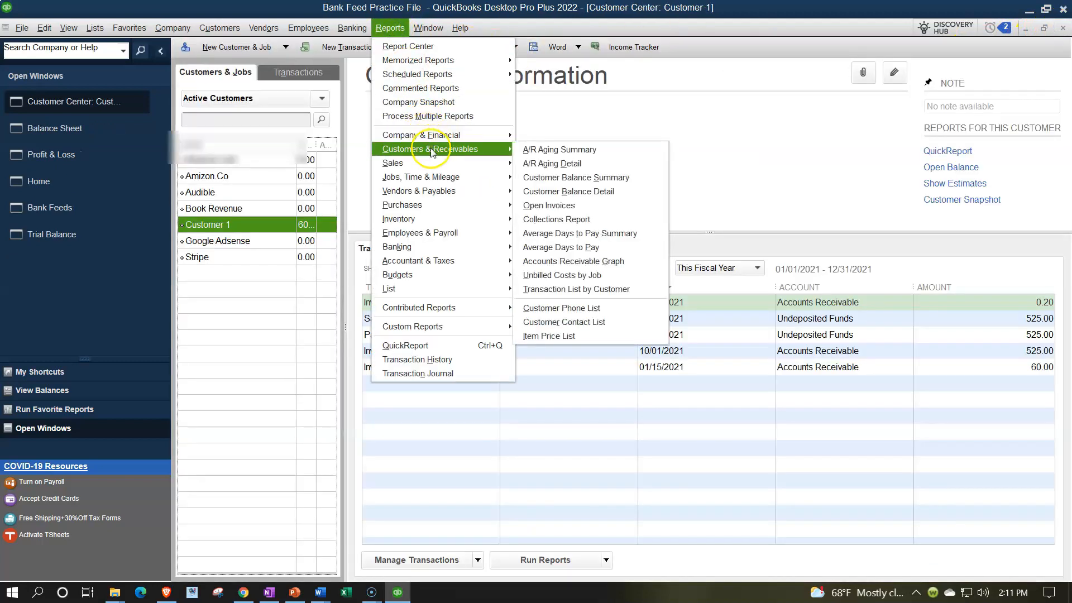
{"action": "left_click", "coordinate": [554, 191]}
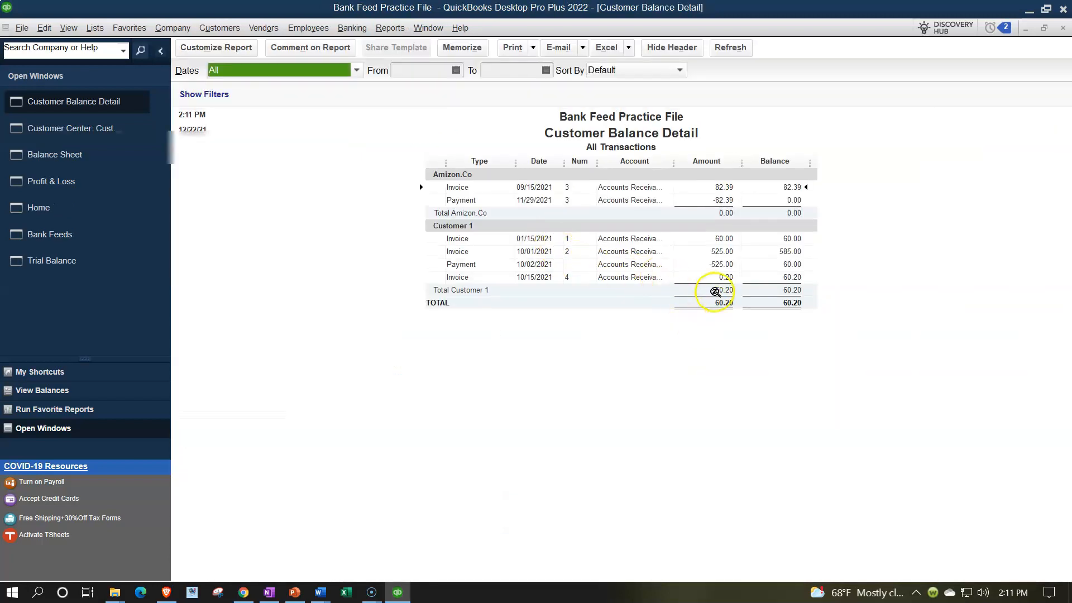
{"action": "left_click", "coordinate": [716, 277]}
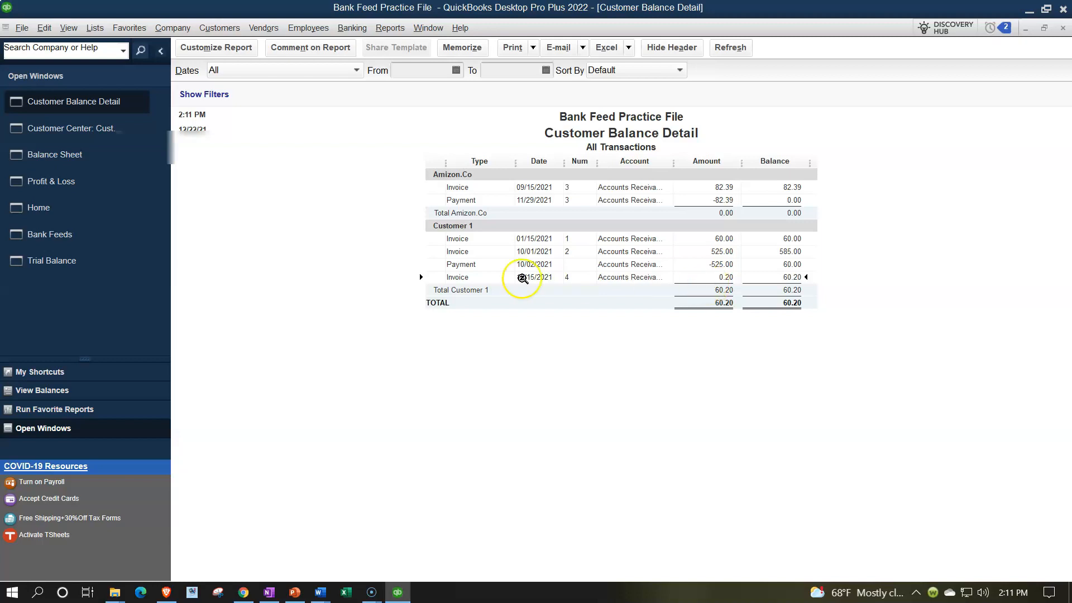
Receive a 0.20 cash payment from Customer 1 dated 10/15/2021, apply it to invoice 4, deposit it to Undeposited Funds, and save and close
{"action": "left_click", "coordinate": [49, 212]}
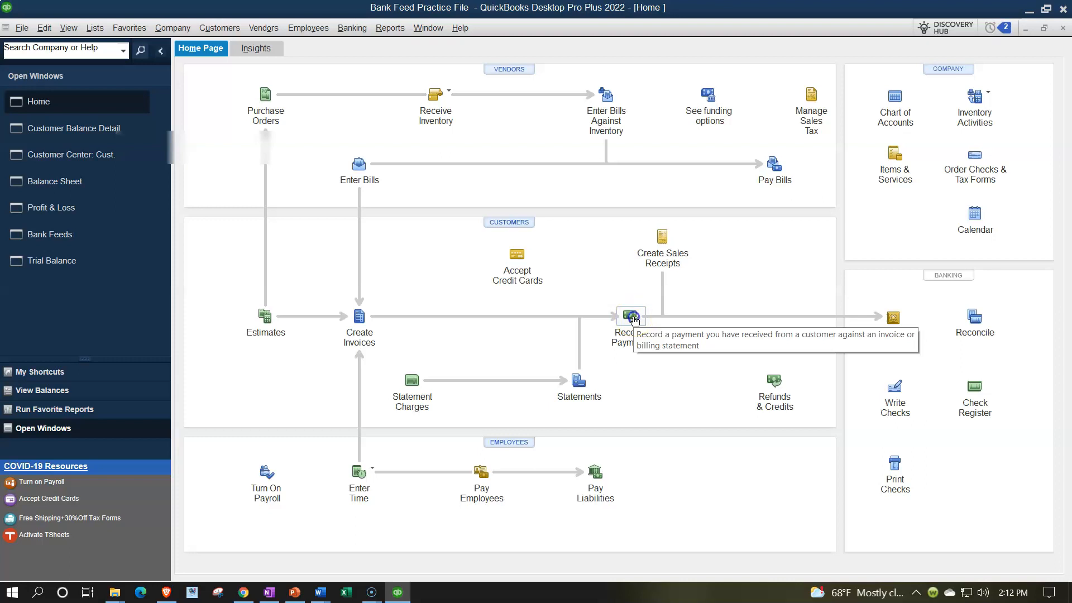
{"action": "left_click", "coordinate": [633, 318]}
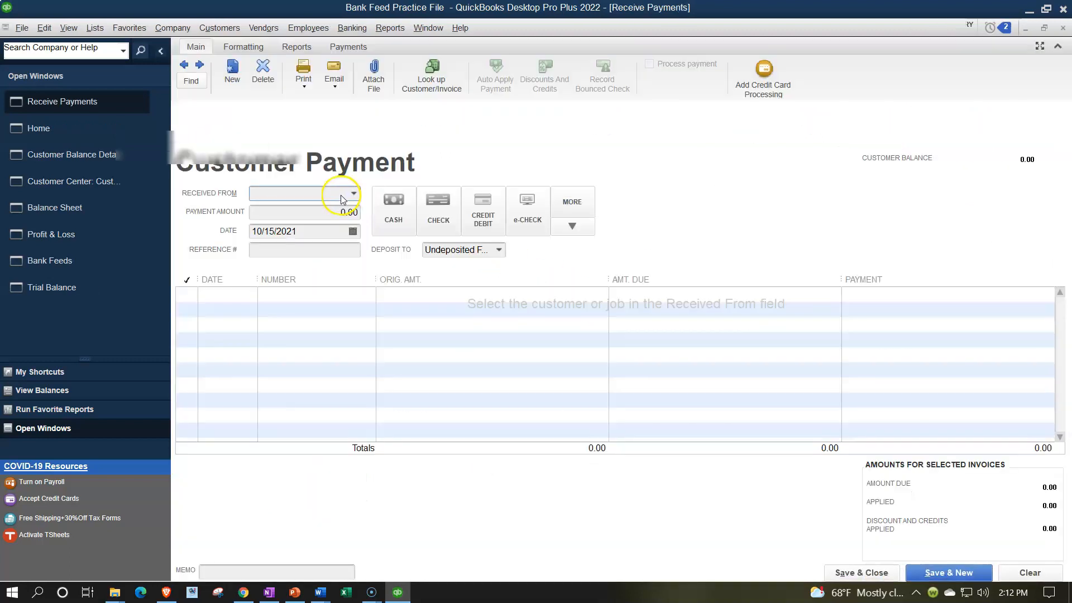
{"action": "type", "text": "Cus"}
{"action": "key", "text": "Tab"}
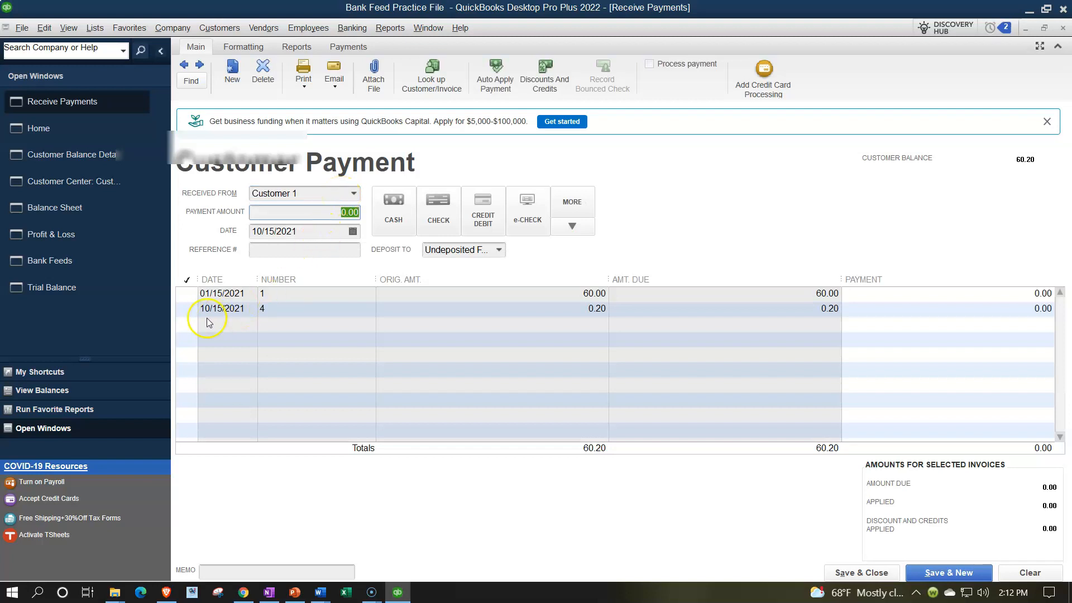
{"action": "left_click", "coordinate": [187, 311]}
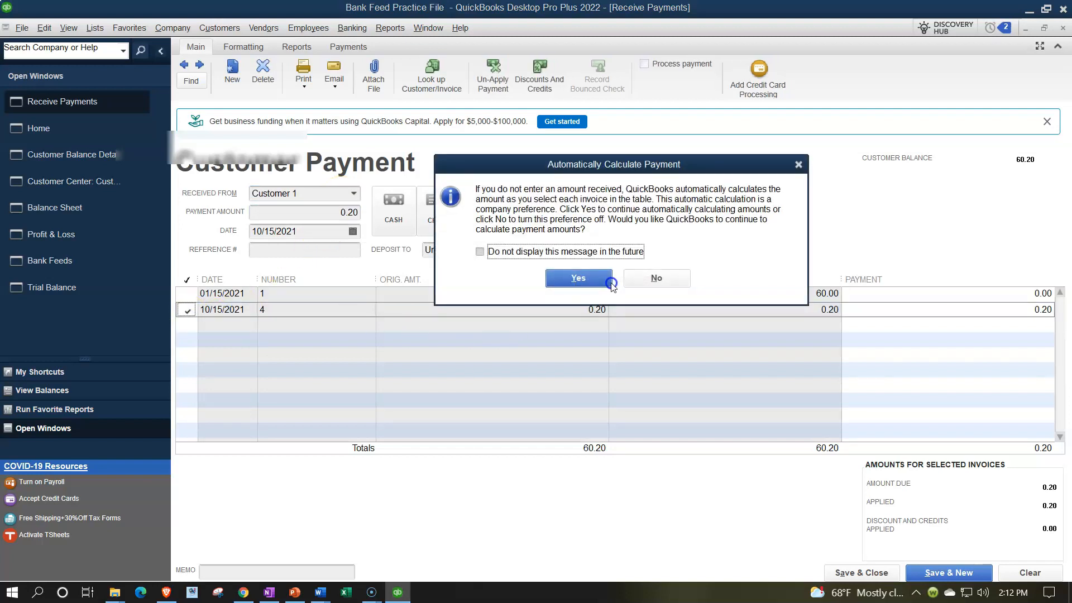
{"action": "left_click", "coordinate": [611, 284]}
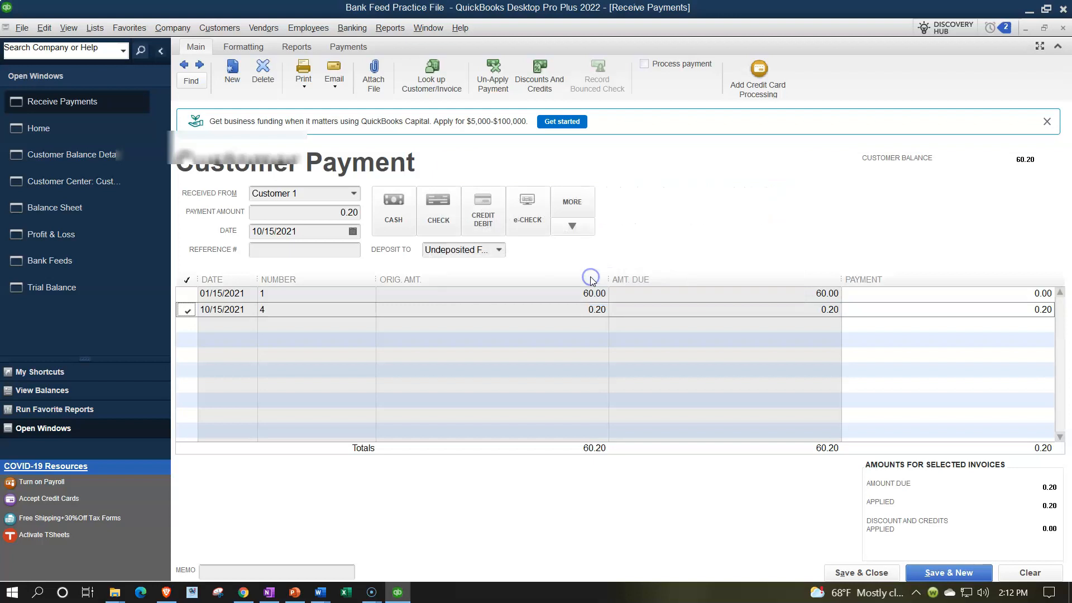
{"action": "left_click", "coordinate": [669, 364]}
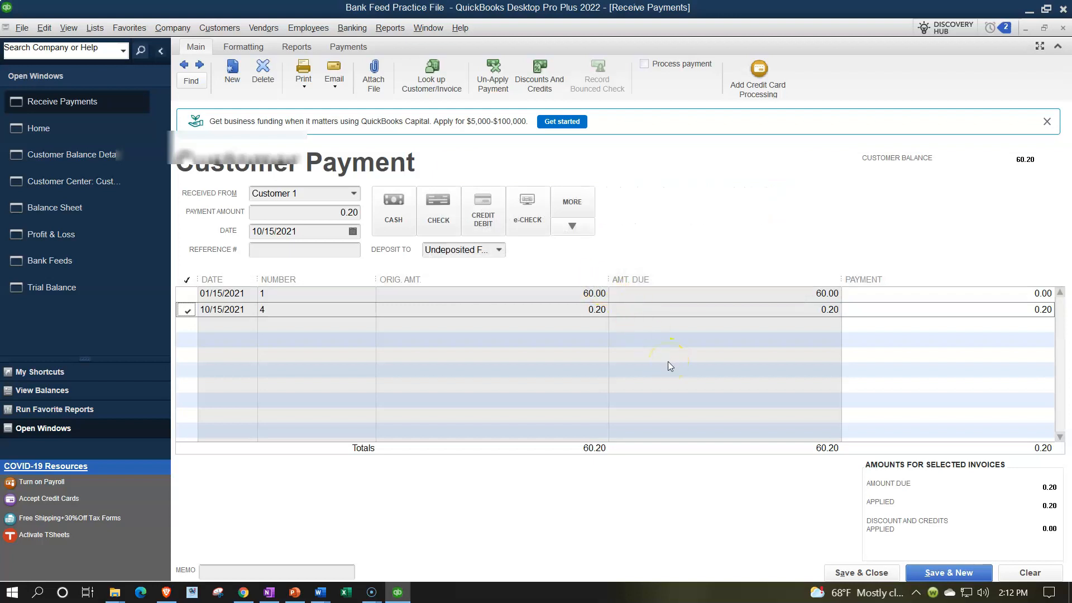
{"action": "left_click", "coordinate": [407, 222]}
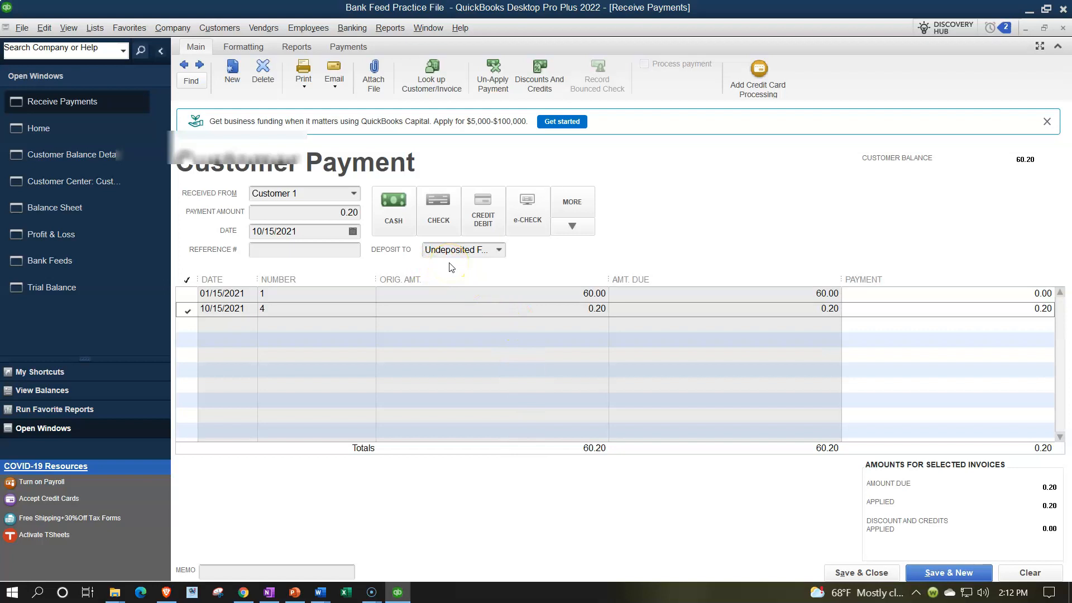
{"action": "left_click", "coordinate": [869, 574]}
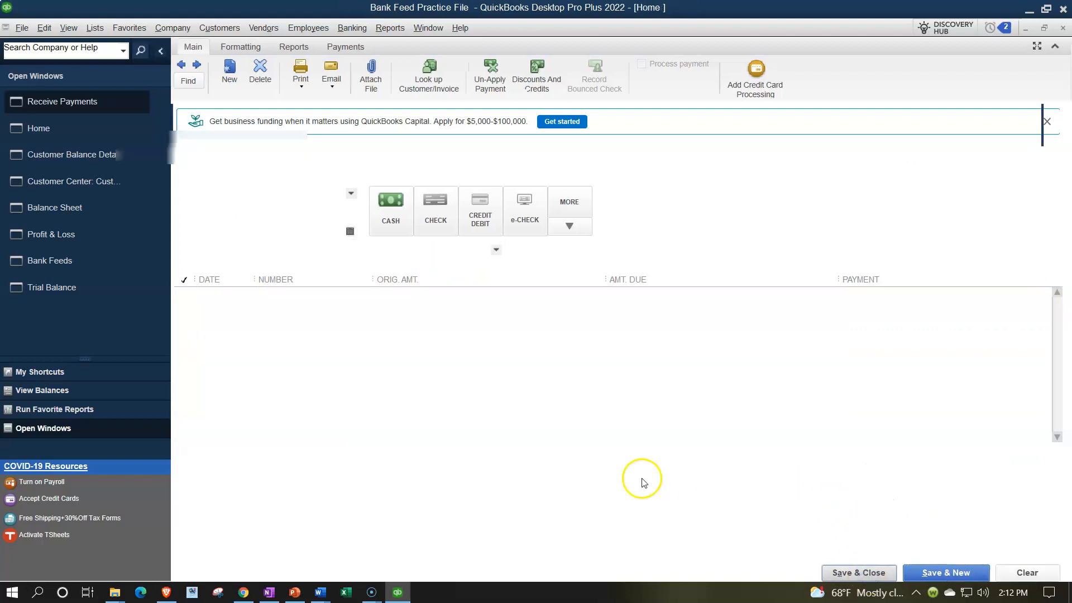
Drill into Undeposited Funds on the Balance Sheet, check Customer 1's 10/15/2021 payment line, and close the detail report
{"action": "left_click", "coordinate": [70, 179]}
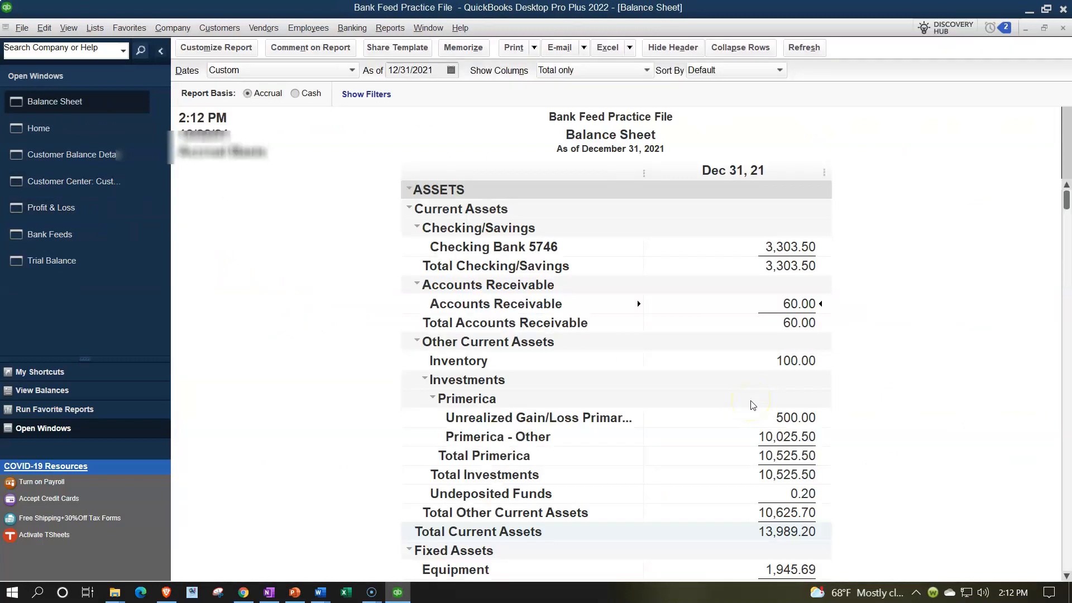
{"action": "left_click", "coordinate": [798, 496]}
{"action": "double_click", "coordinate": [808, 492]}
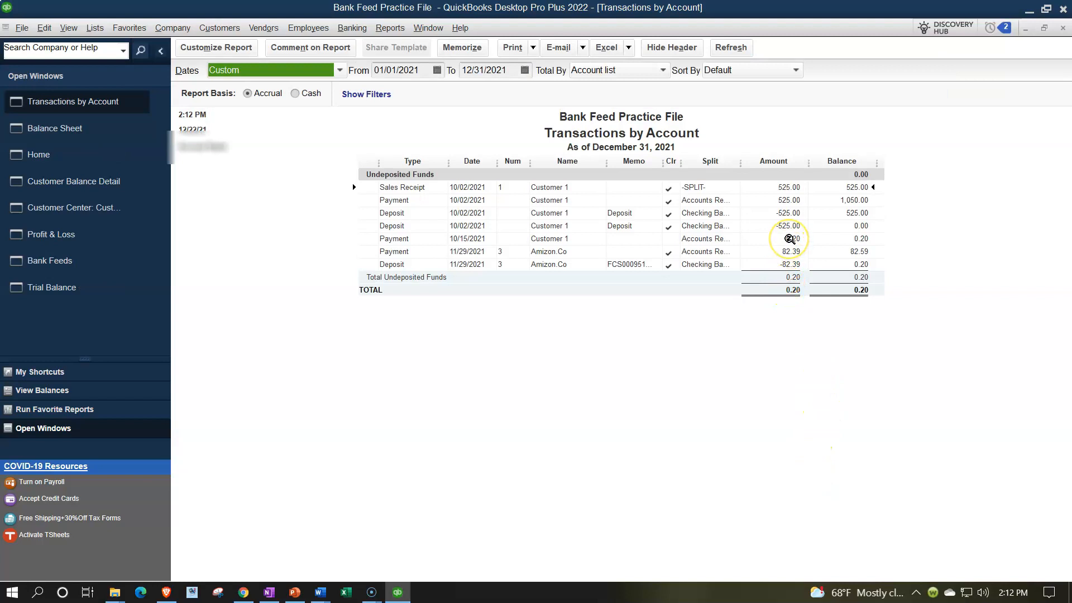
{"action": "left_click", "coordinate": [1062, 29]}
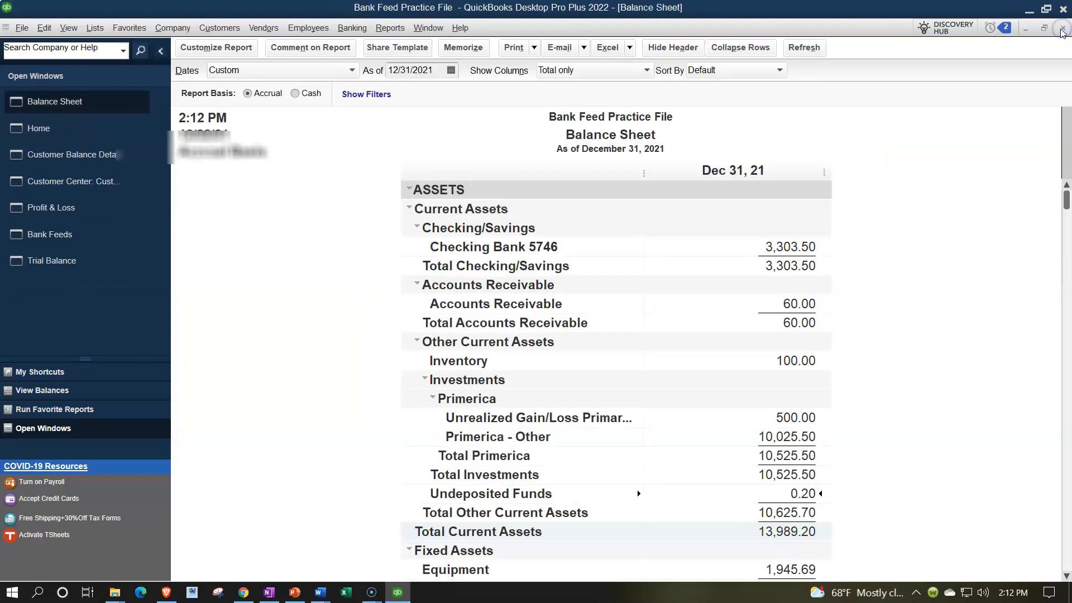
Review the Accounts Receivable transactions from the Balance Sheet and check Customer 1's 10/15/2021 payment in the Customer Balance Detail report
{"action": "double_click", "coordinate": [802, 301]}
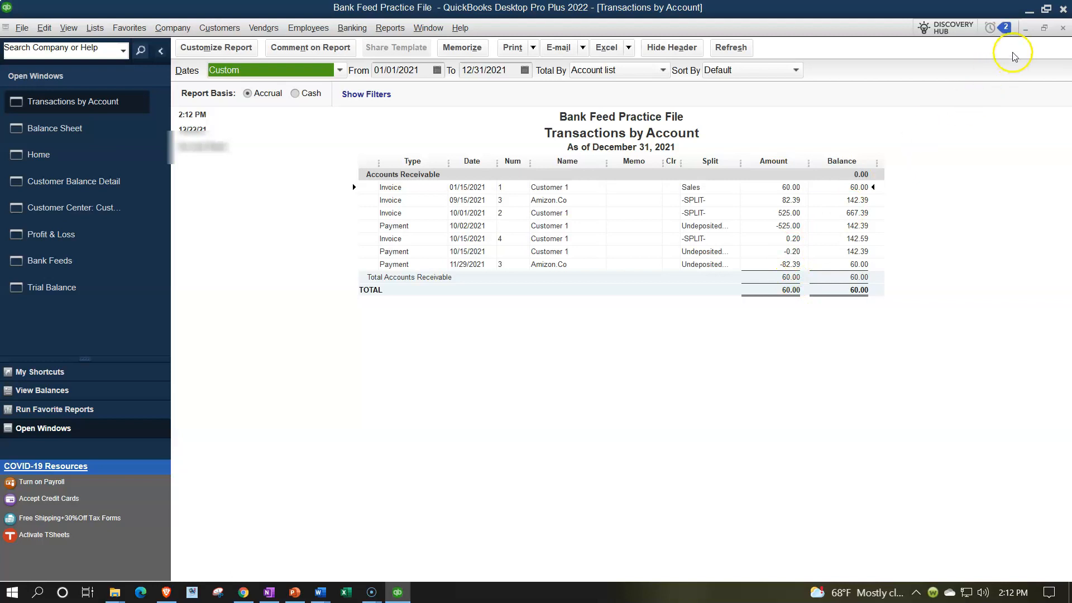
{"action": "left_click", "coordinate": [1061, 31]}
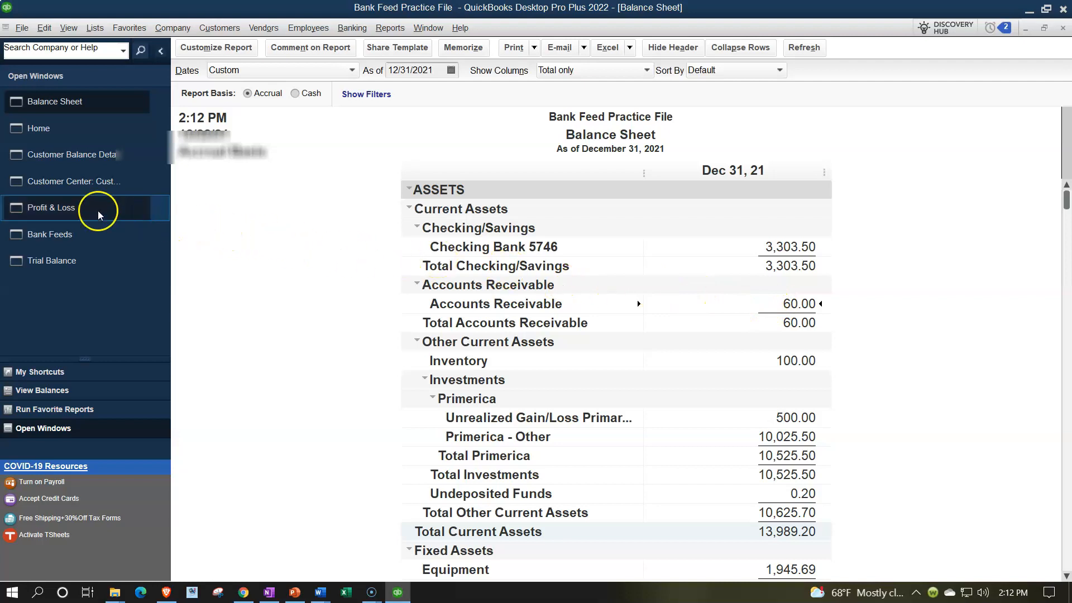
{"action": "left_click", "coordinate": [87, 157]}
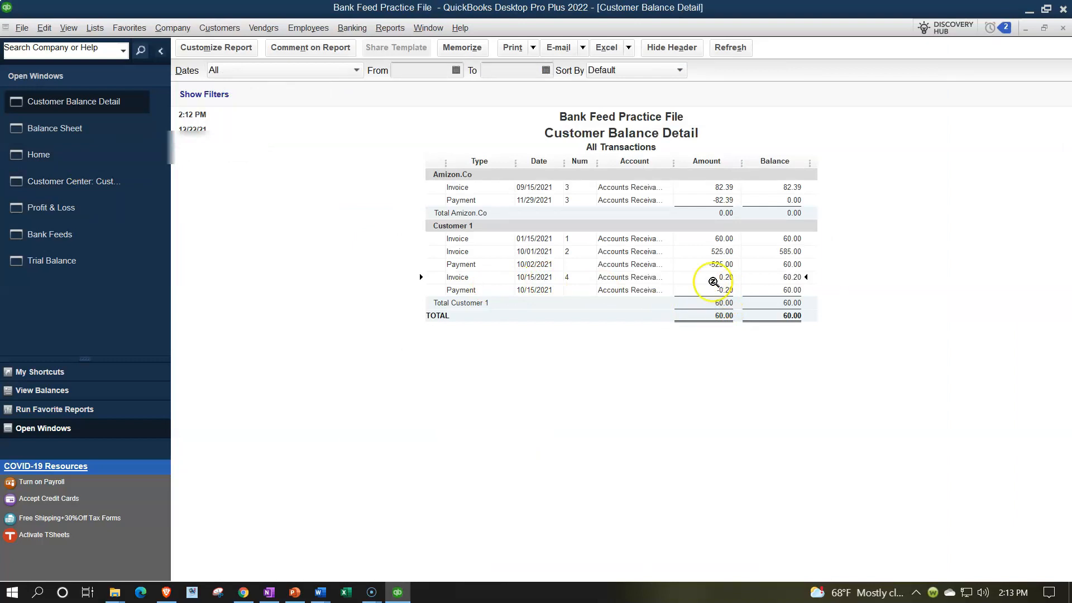
View Customer 1's payment in the Record Deposits list of payments to deposit and close the deposit form without recording anything
{"action": "left_click", "coordinate": [64, 158]}
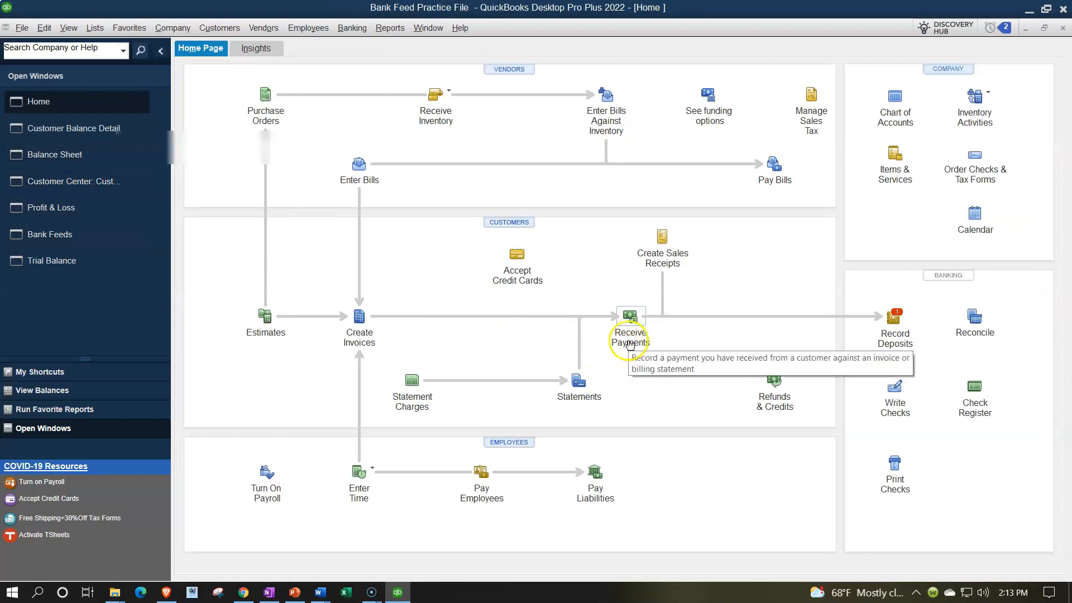
{"action": "left_click", "coordinate": [901, 349]}
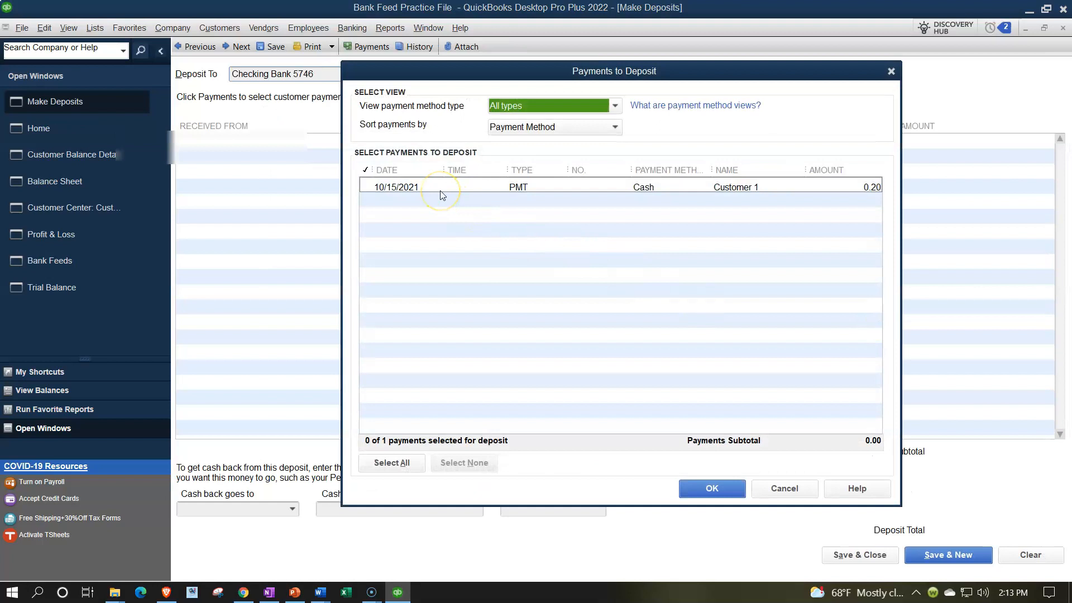
{"action": "left_click", "coordinate": [892, 72]}
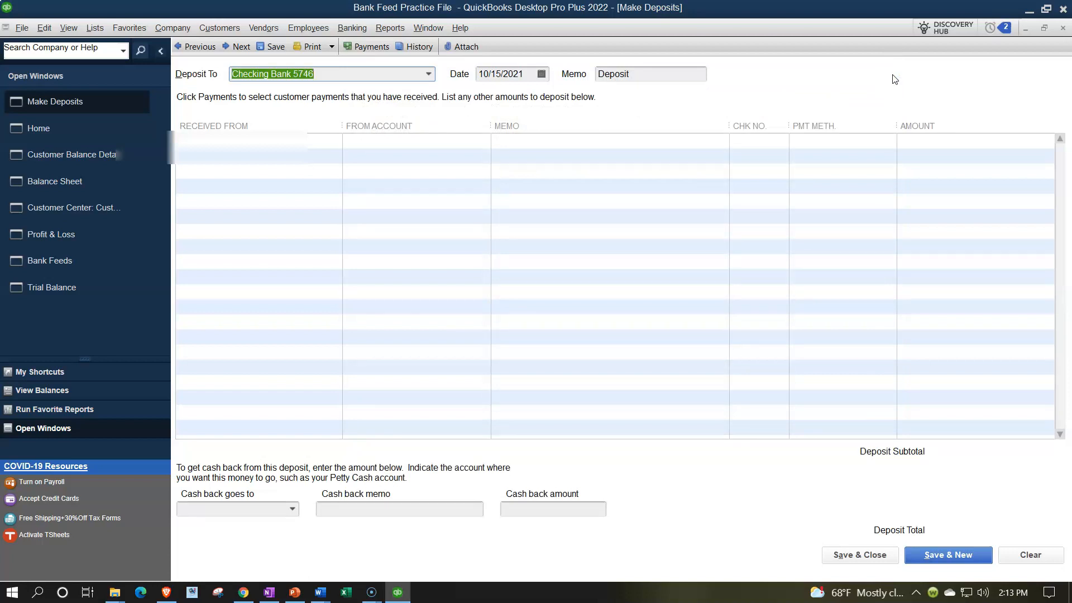
{"action": "left_click", "coordinate": [1060, 29]}
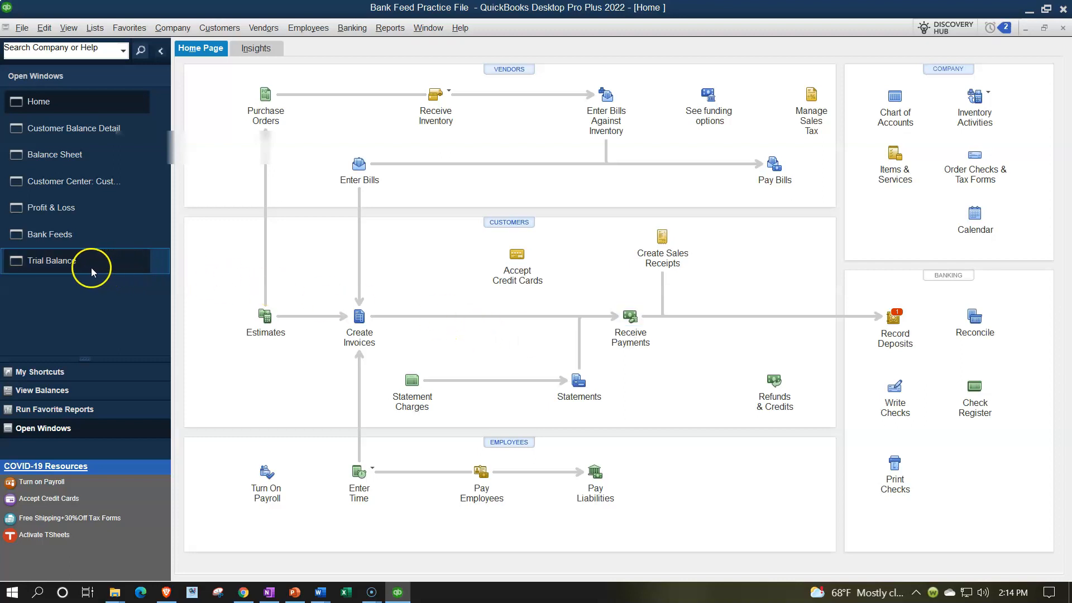
Match the 10/29/2021 interest payment of 0.20 in Bank Feeds to Customer 1's 10/15/2021 payment and review it among the transactions added to the register
{"action": "left_click", "coordinate": [63, 232]}
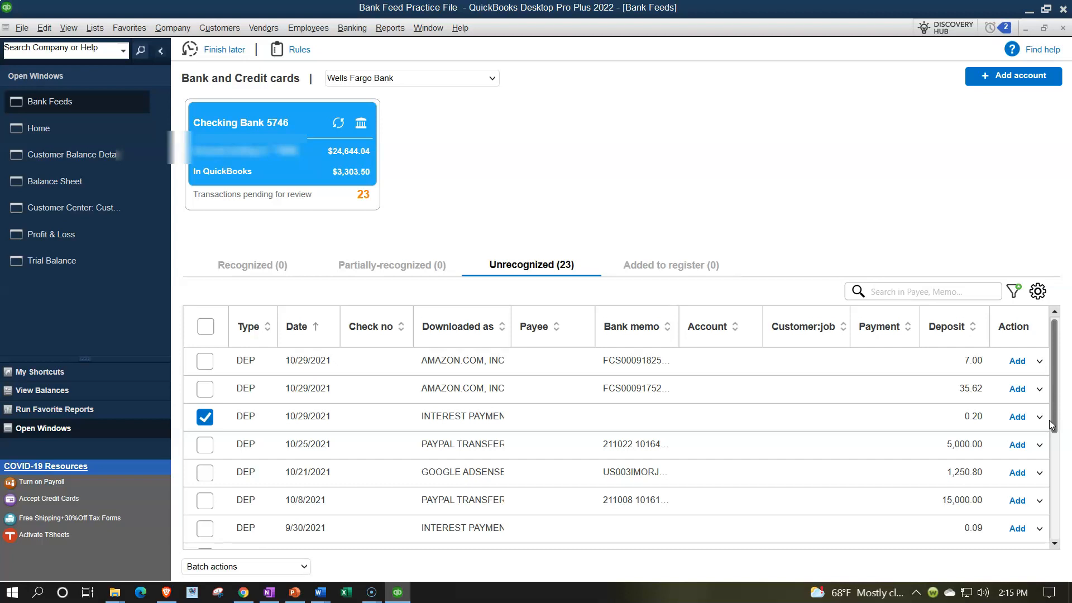
{"action": "left_click", "coordinate": [1040, 418]}
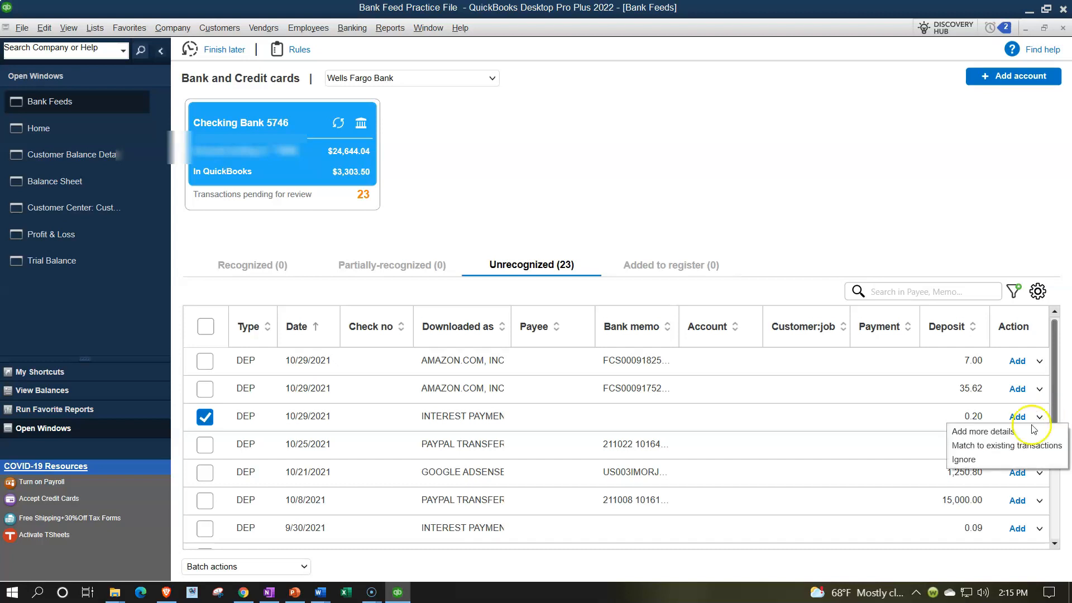
{"action": "left_click", "coordinate": [1023, 445]}
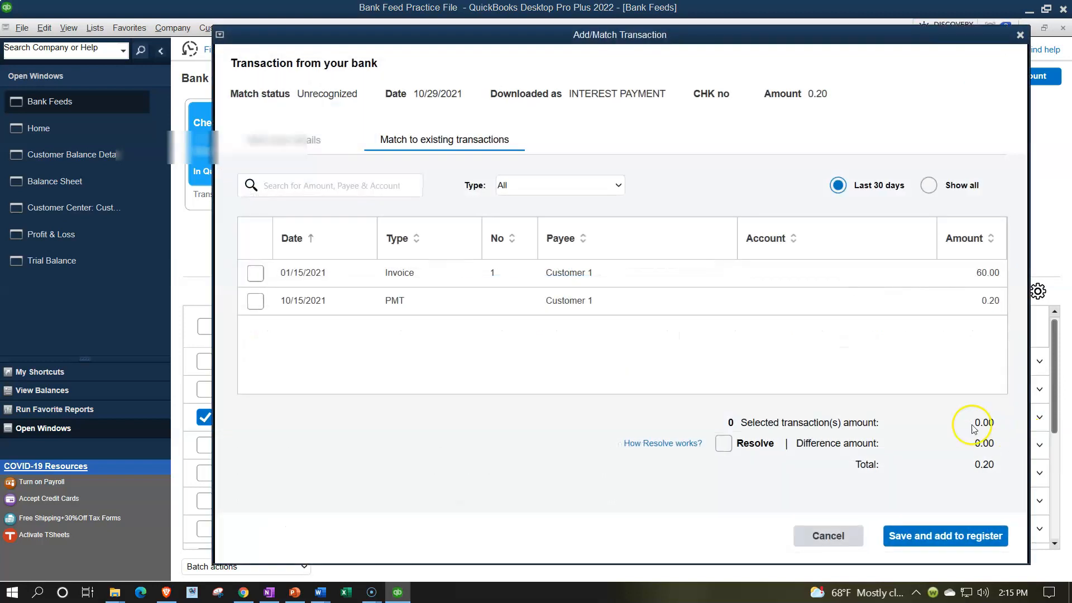
{"action": "left_click", "coordinate": [255, 301]}
{"action": "left_click", "coordinate": [910, 544]}
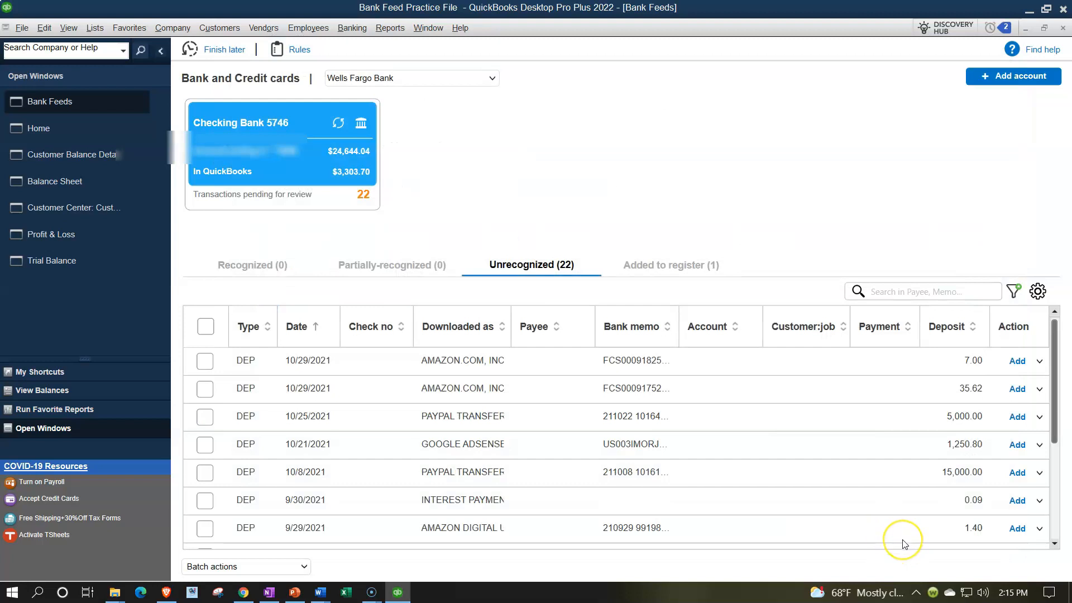
{"action": "left_click", "coordinate": [637, 262]}
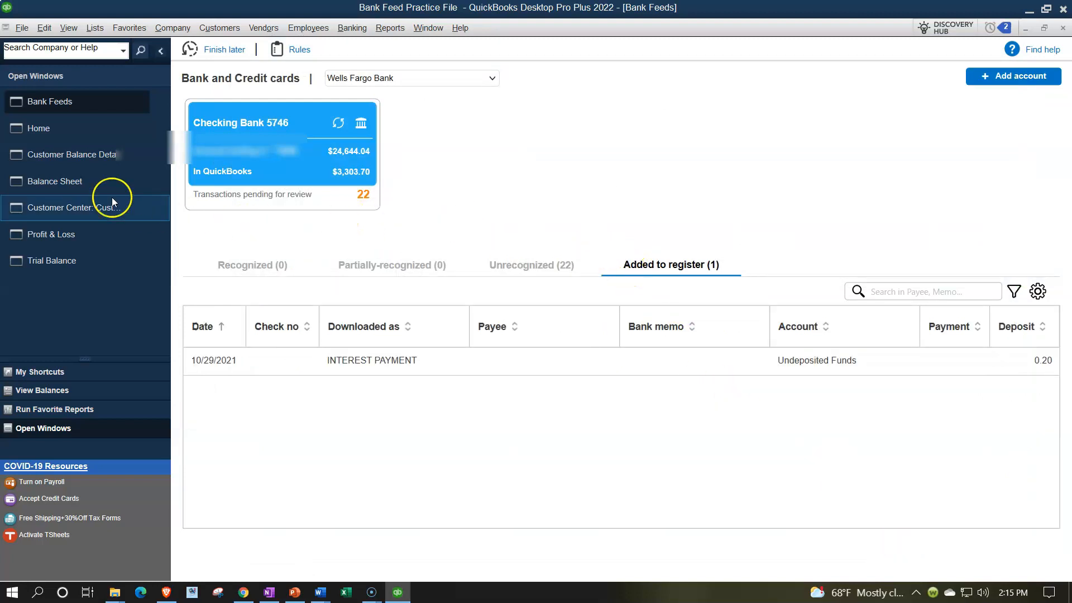
Drill into the checking account on the Balance Sheet, inspect the 10/29/2021 deposit of 0.20, close the details, and review the assets
{"action": "left_click", "coordinate": [66, 186]}
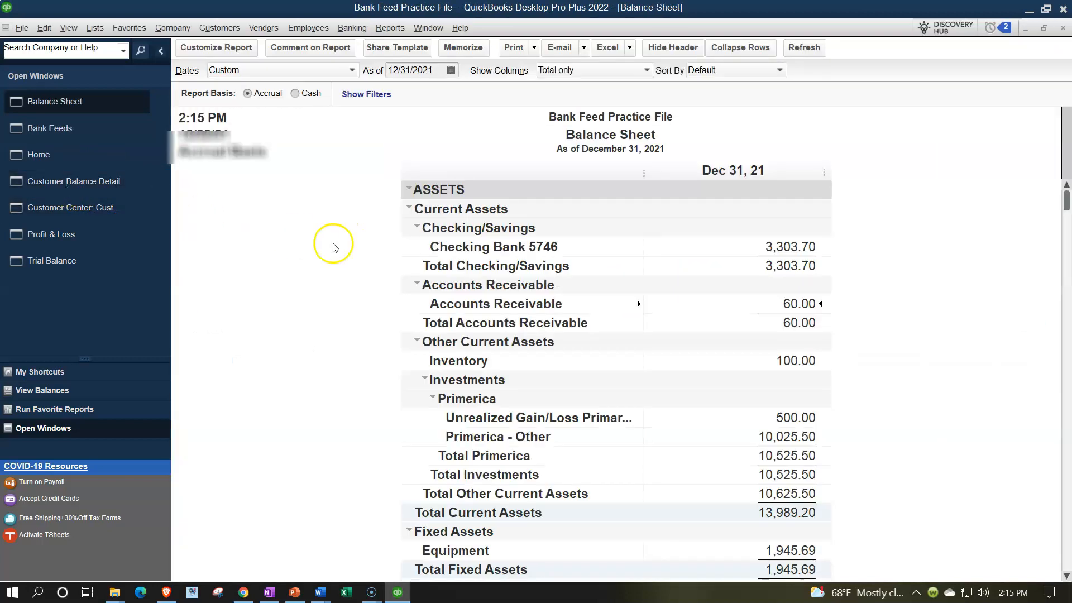
{"action": "double_click", "coordinate": [779, 246]}
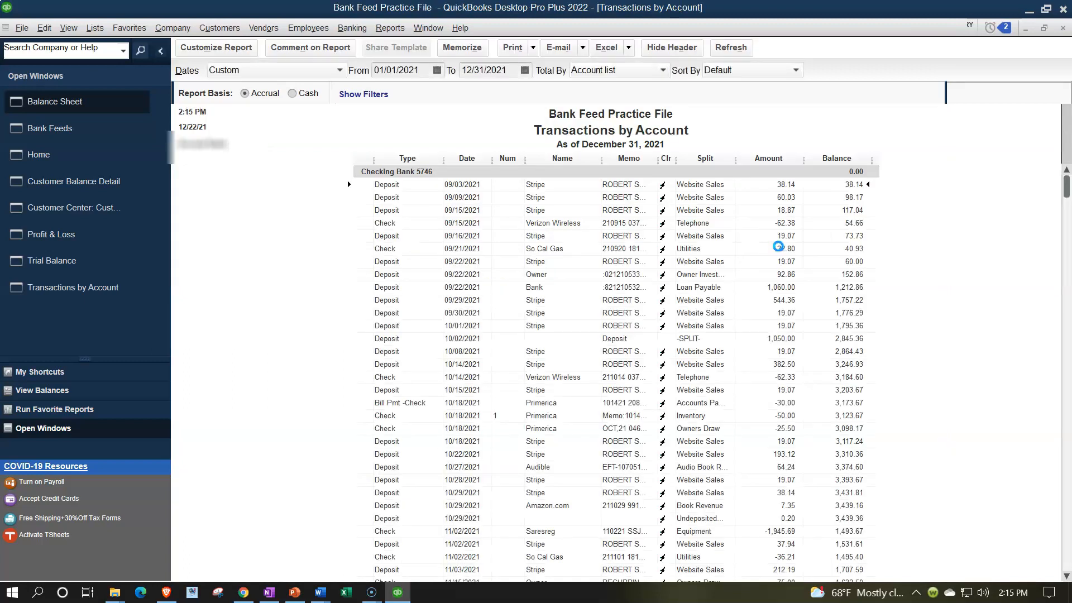
{"action": "scroll", "coordinate": [778, 246], "scroll_direction": "down", "scroll_amount": 1}
{"action": "double_click", "coordinate": [782, 484]}
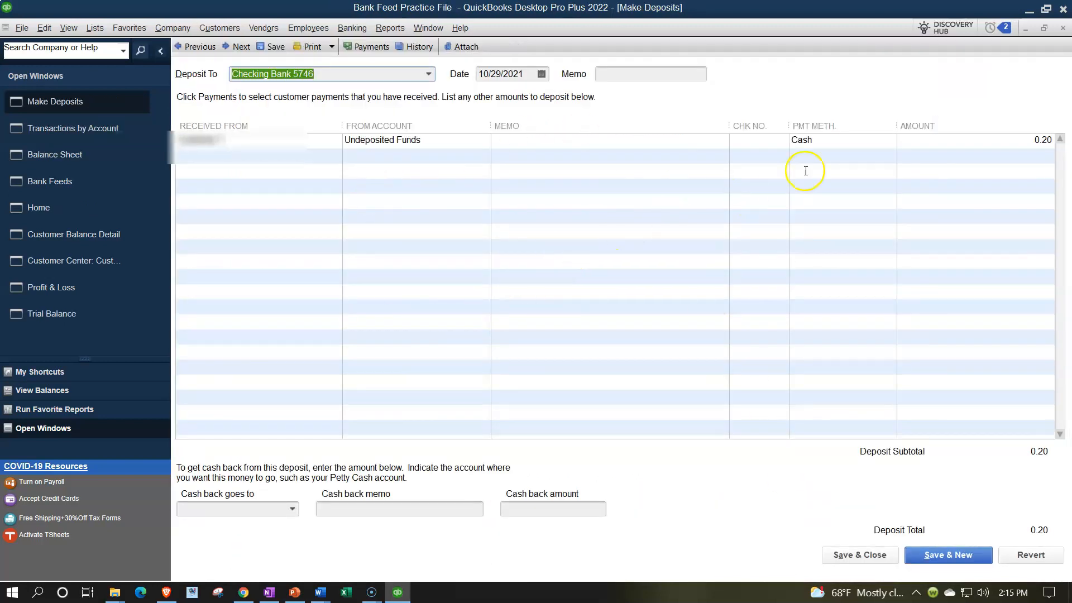
{"action": "left_click", "coordinate": [1062, 28]}
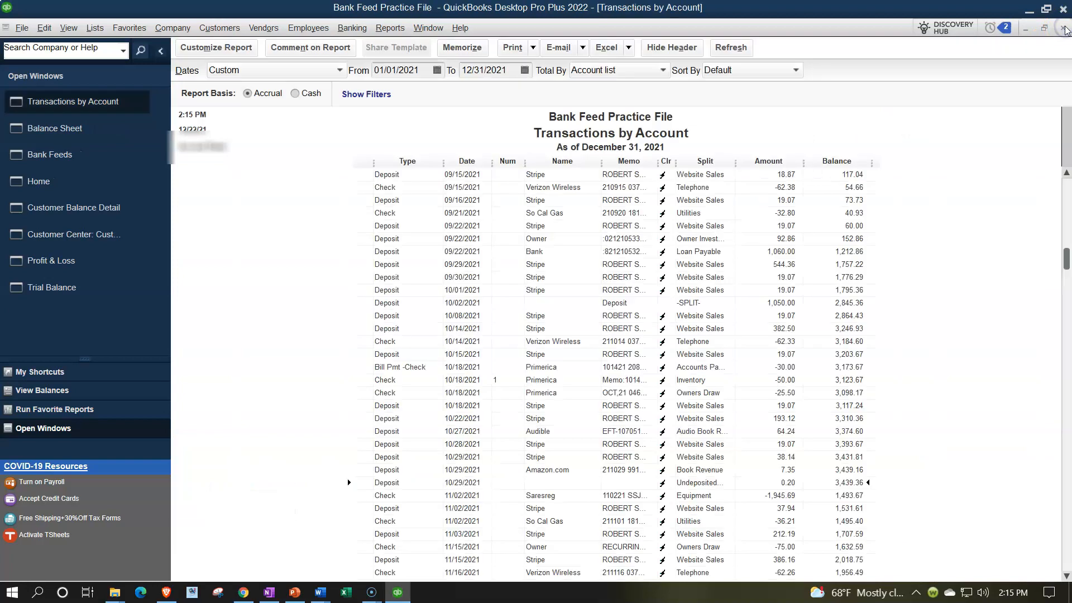
{"action": "left_click", "coordinate": [1062, 29]}
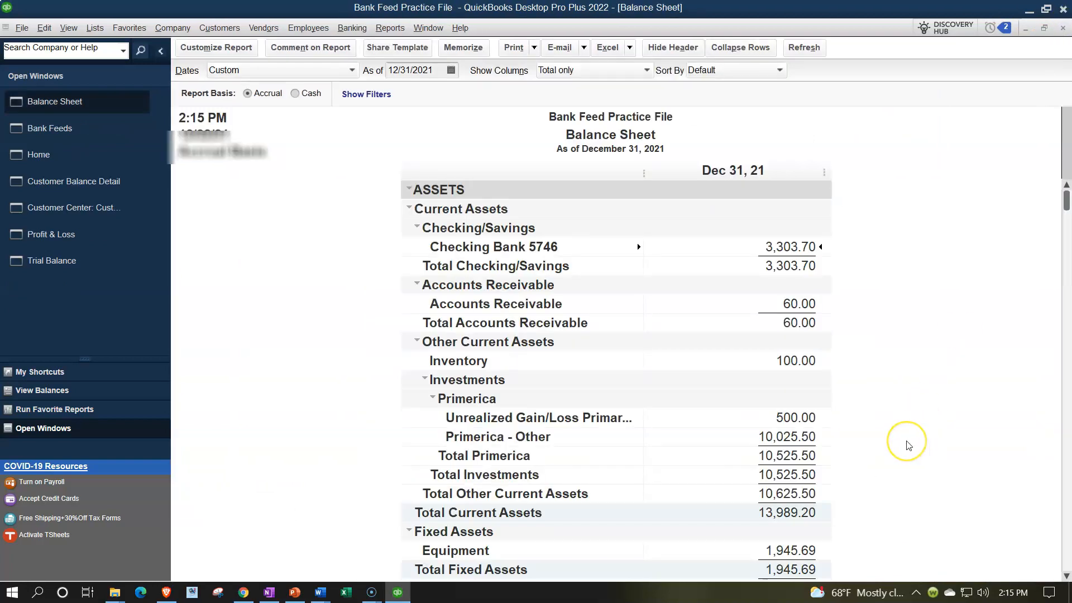
{"action": "scroll", "coordinate": [910, 445], "scroll_direction": "down", "scroll_amount": 2}
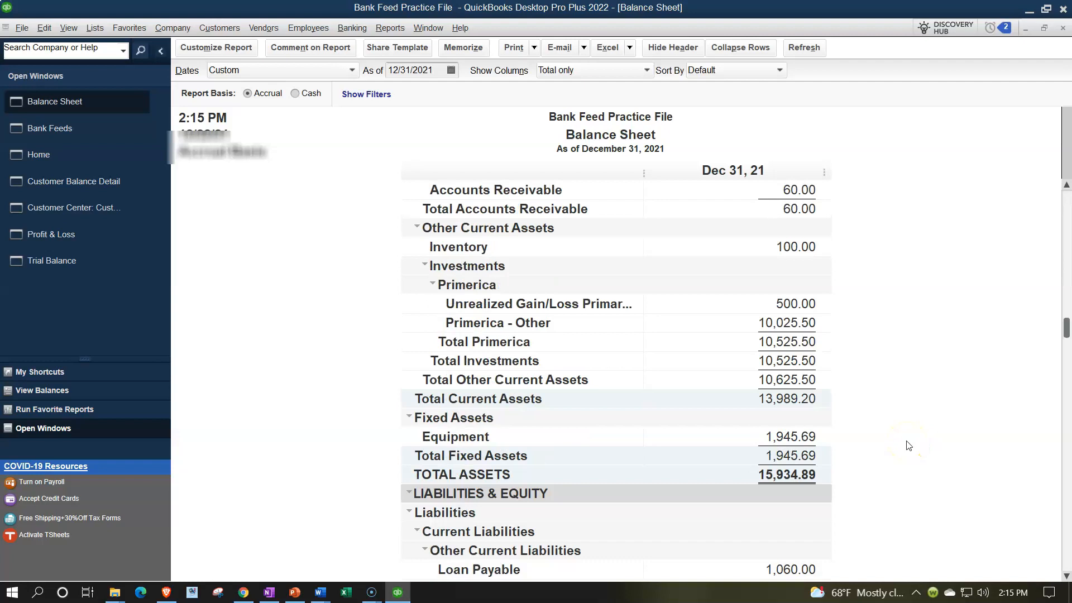
{"action": "scroll", "coordinate": [907, 445], "scroll_direction": "up", "scroll_amount": 1}
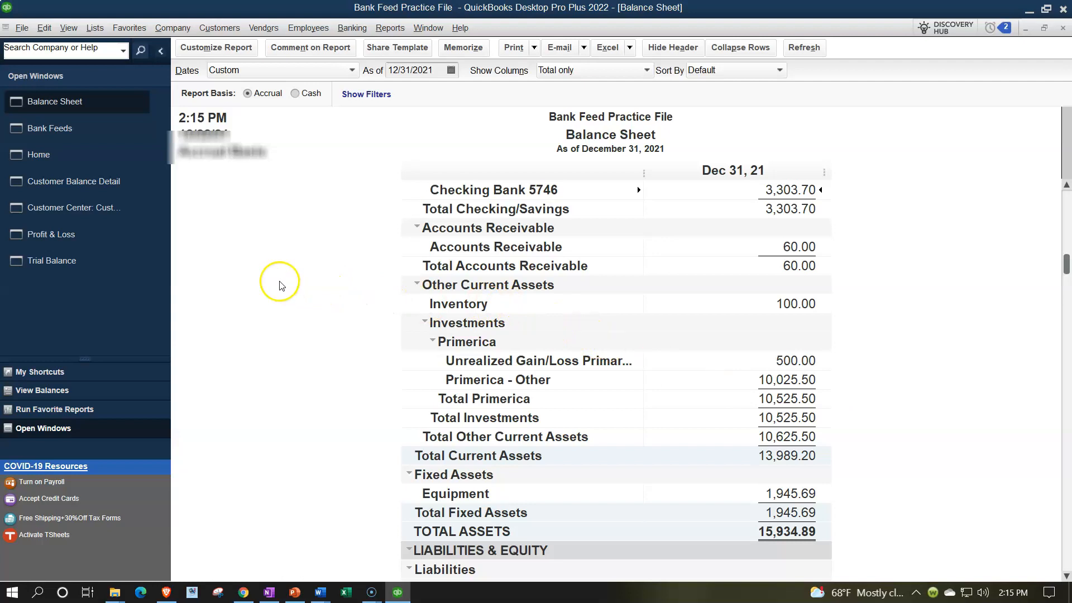
Drill into Undeposited Funds on the Trial Balance, check Customer 1's 10/29/2021 deposit line, and return to the Home page
{"action": "left_click", "coordinate": [95, 269]}
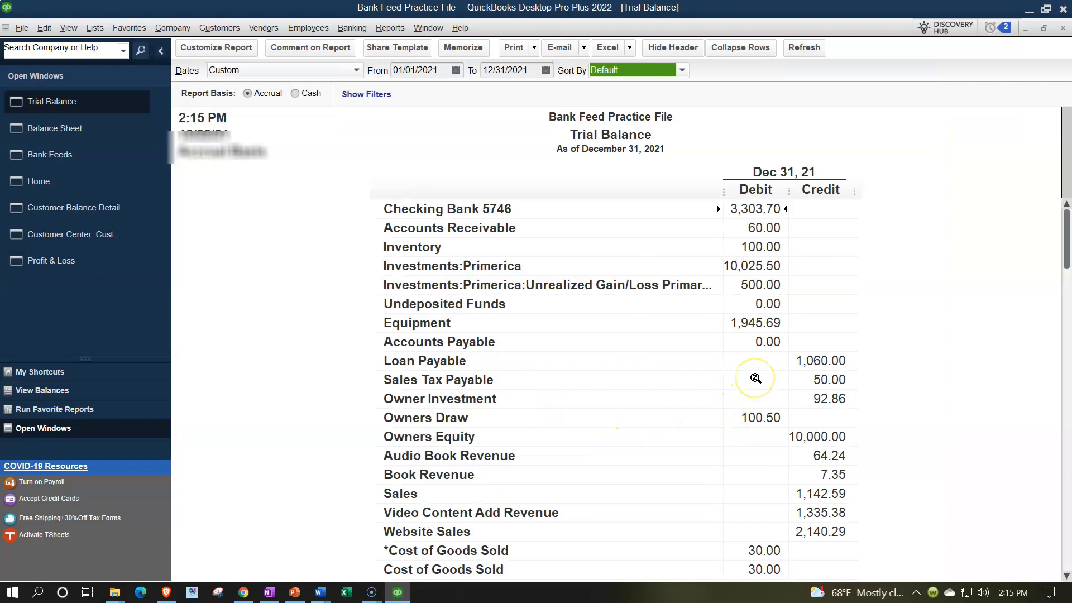
{"action": "scroll", "coordinate": [755, 379], "scroll_direction": "down", "scroll_amount": 2}
{"action": "scroll", "coordinate": [755, 379], "scroll_direction": "up", "scroll_amount": 2}
{"action": "double_click", "coordinate": [756, 303]}
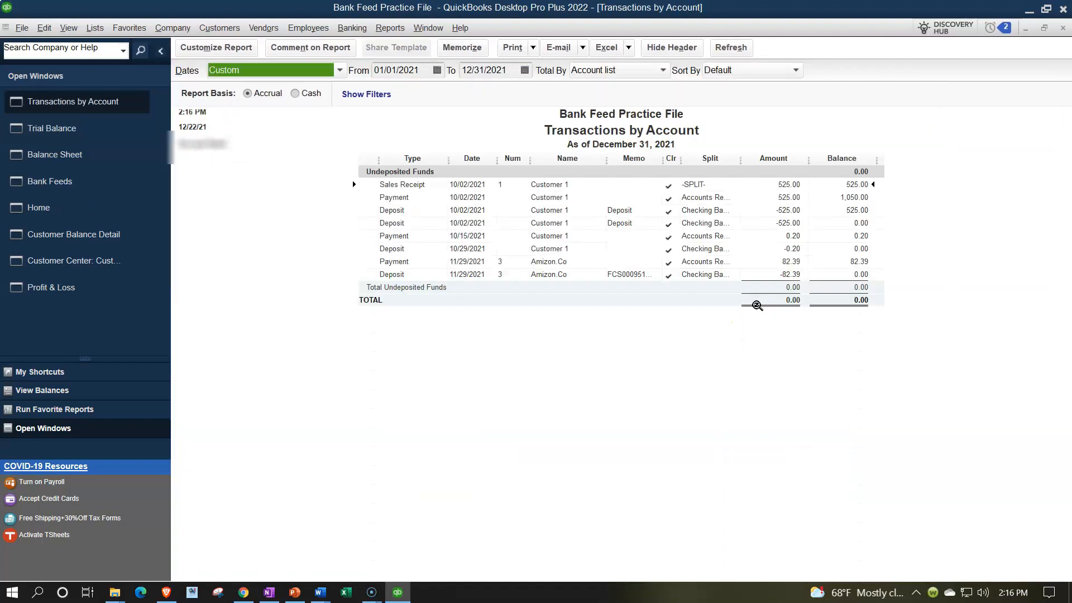
{"action": "left_click", "coordinate": [791, 249]}
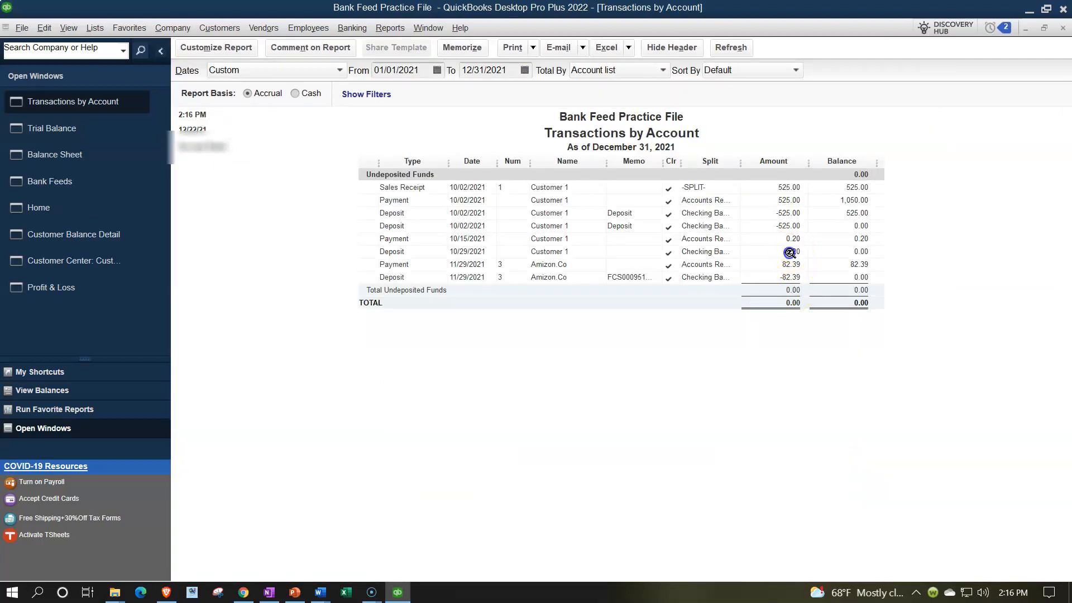
{"action": "left_click", "coordinate": [1062, 27]}
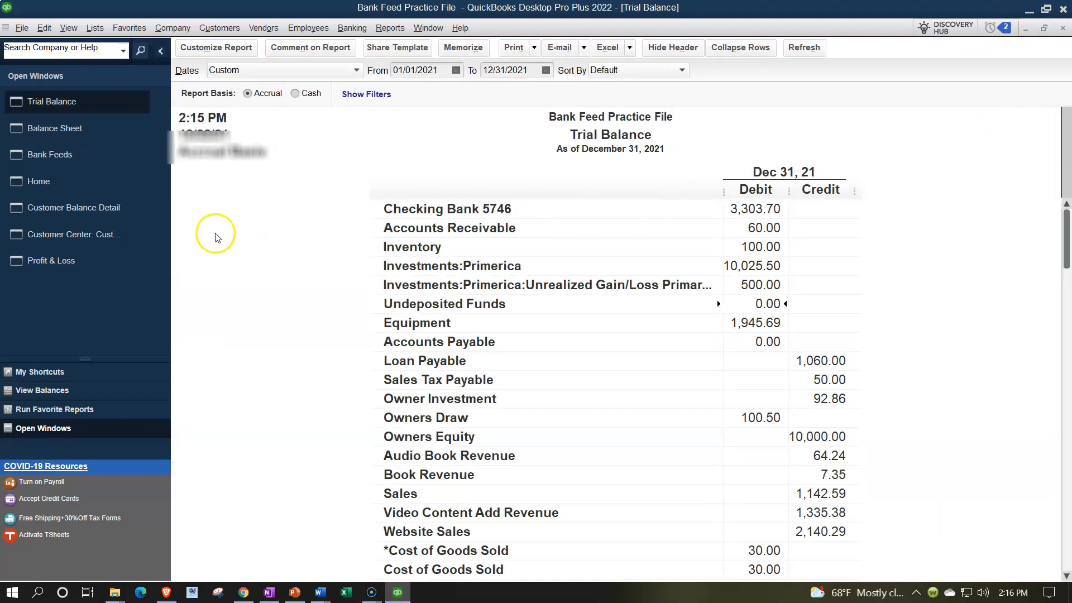
{"action": "left_click", "coordinate": [61, 189]}
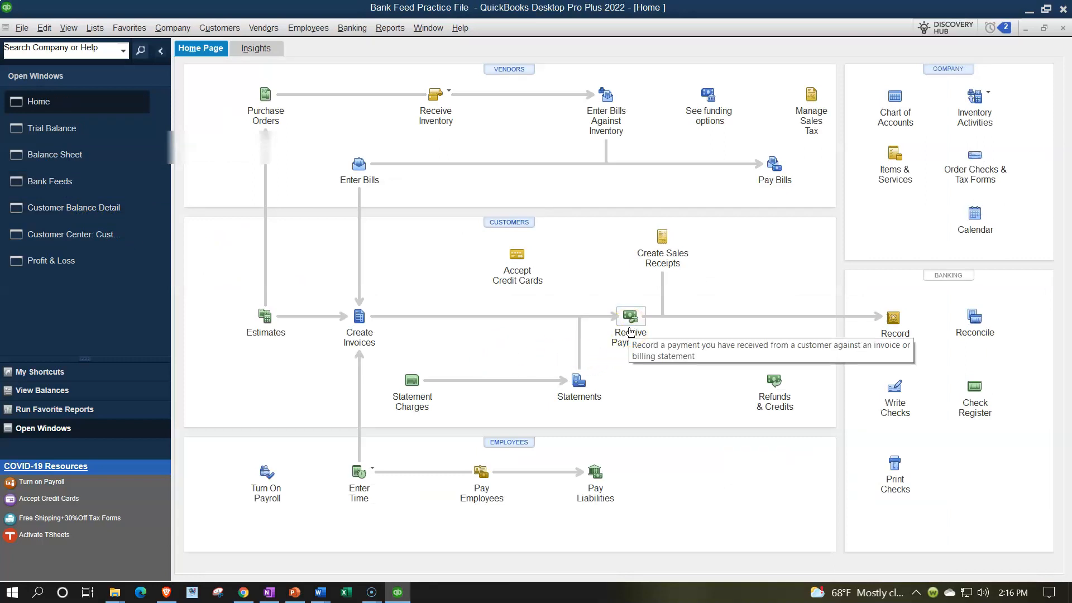
{"action": "left_click", "coordinate": [637, 356]}
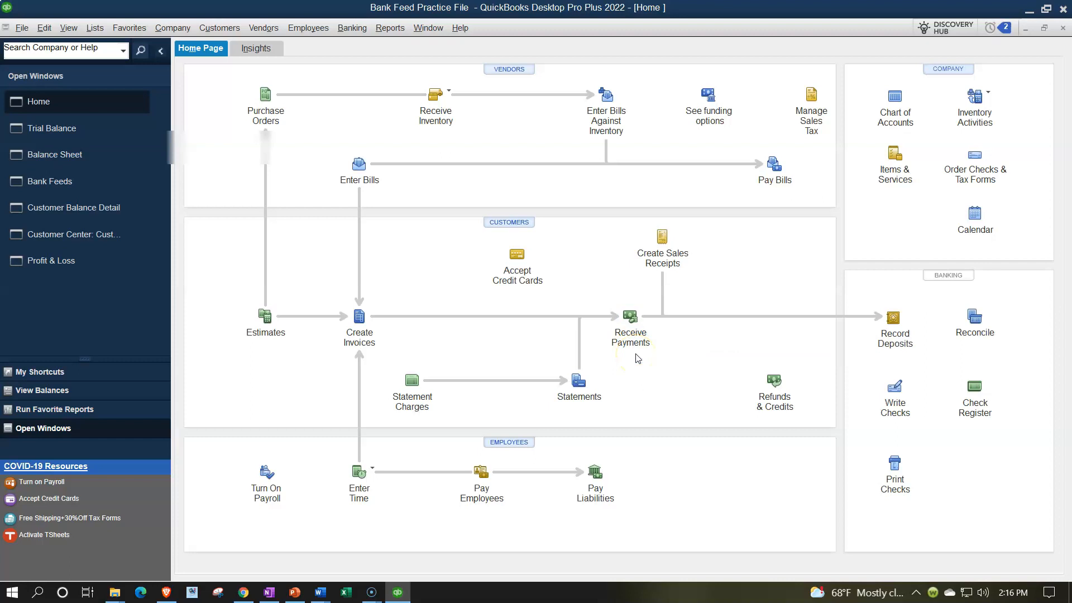